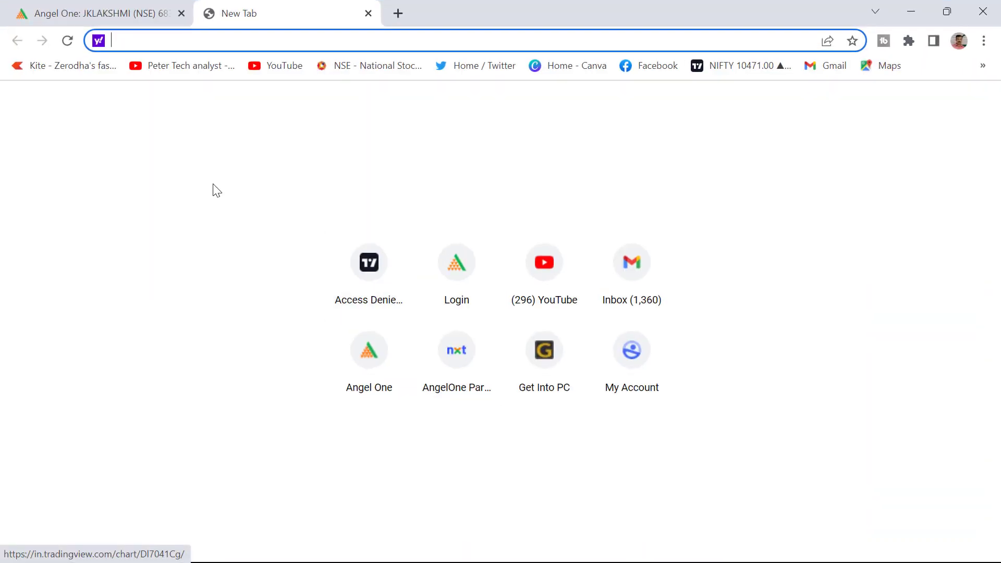
# Step: Pop out the JKLAKSHMI chart from the Angel One tab into its own full-screen tab
pyautogui.click(92, 21)
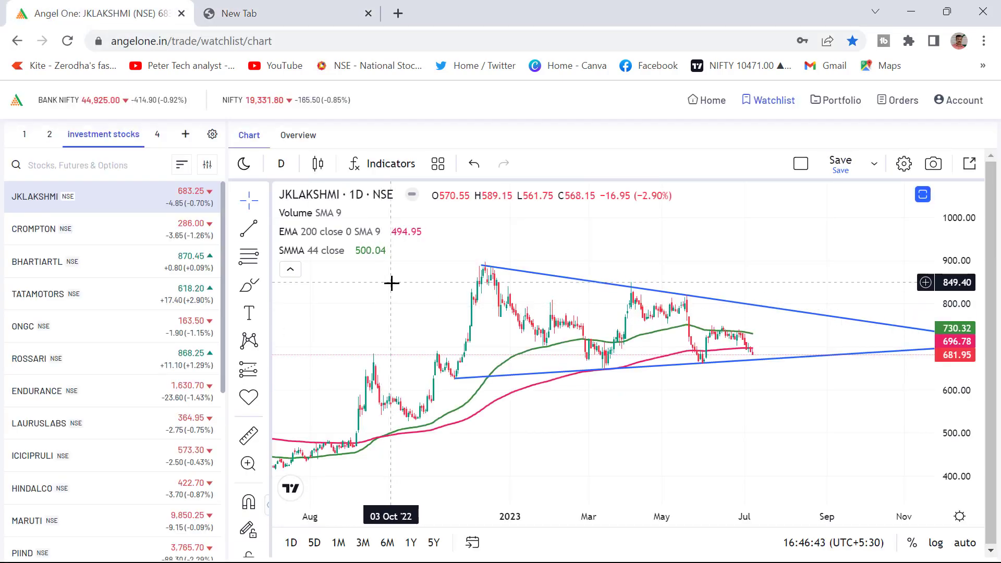
pyautogui.moveTo(626, 472)
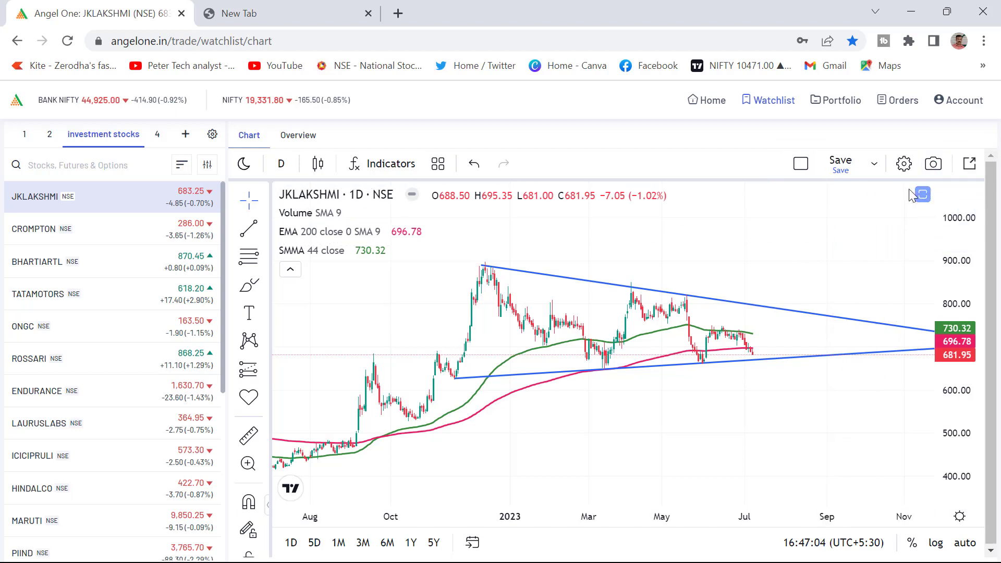
pyautogui.click(969, 165)
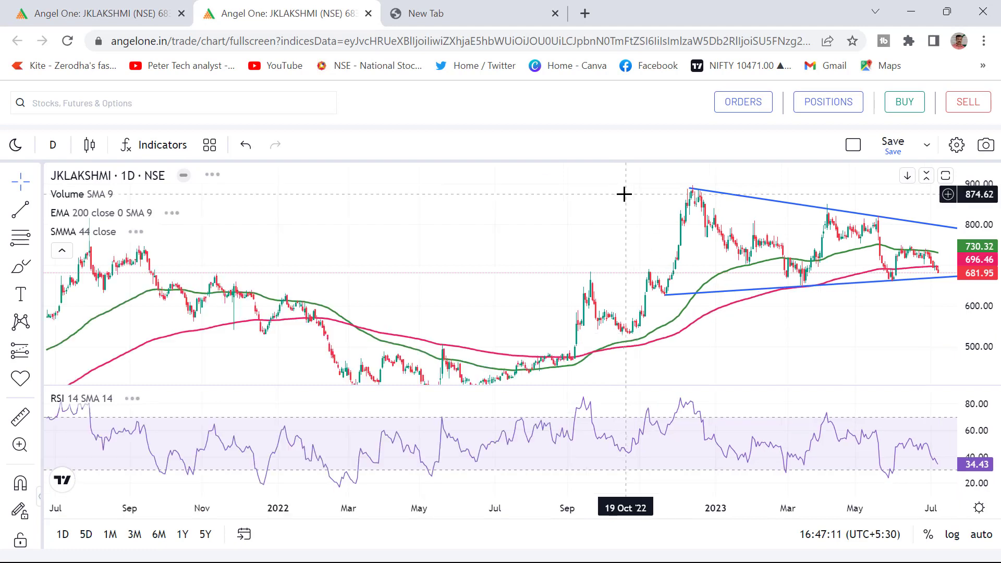
# Step: Show the multi-chart layout dropdown for the full-screen JKLAKSHMI chart
pyautogui.click(855, 146)
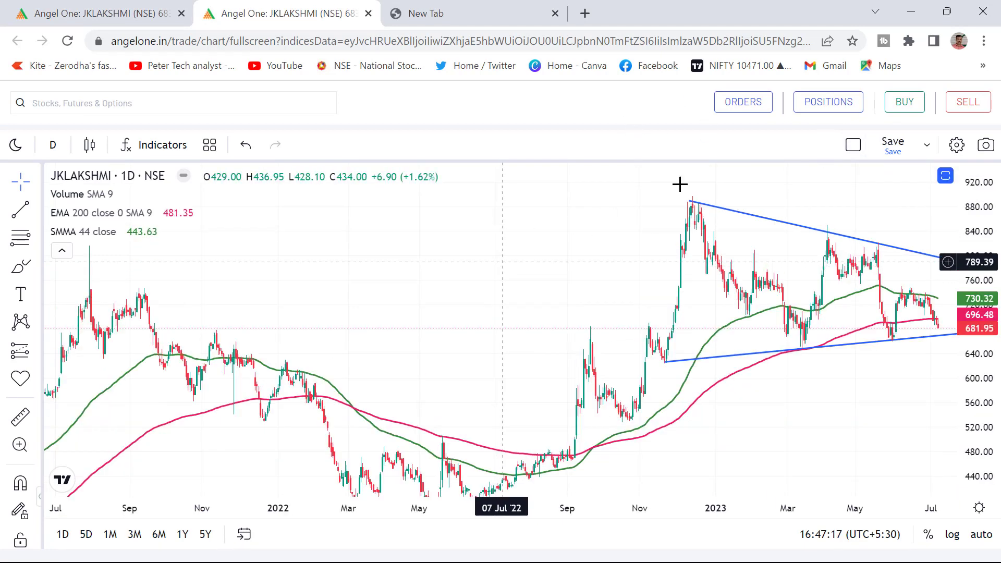
pyautogui.click(852, 148)
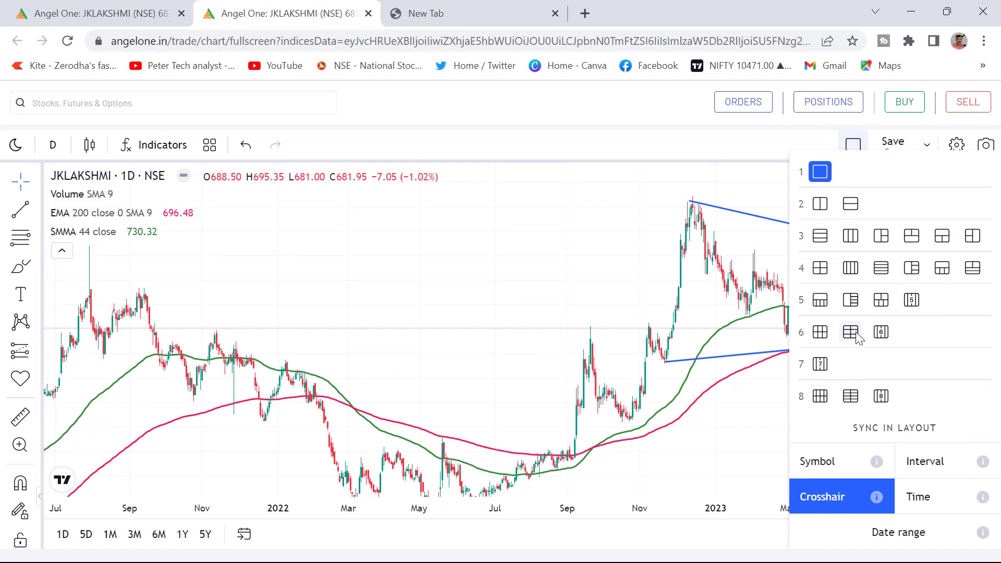
# Step: Split the page into two side-by-side JKLAKSHMI charts and pan the left one toward recent months
pyautogui.click(821, 204)
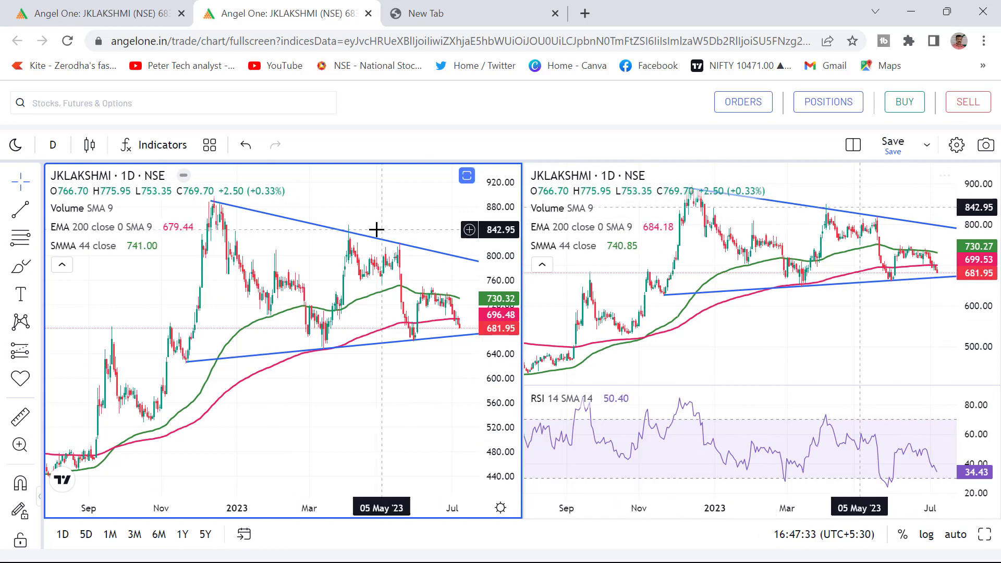
pyautogui.moveTo(609, 253)
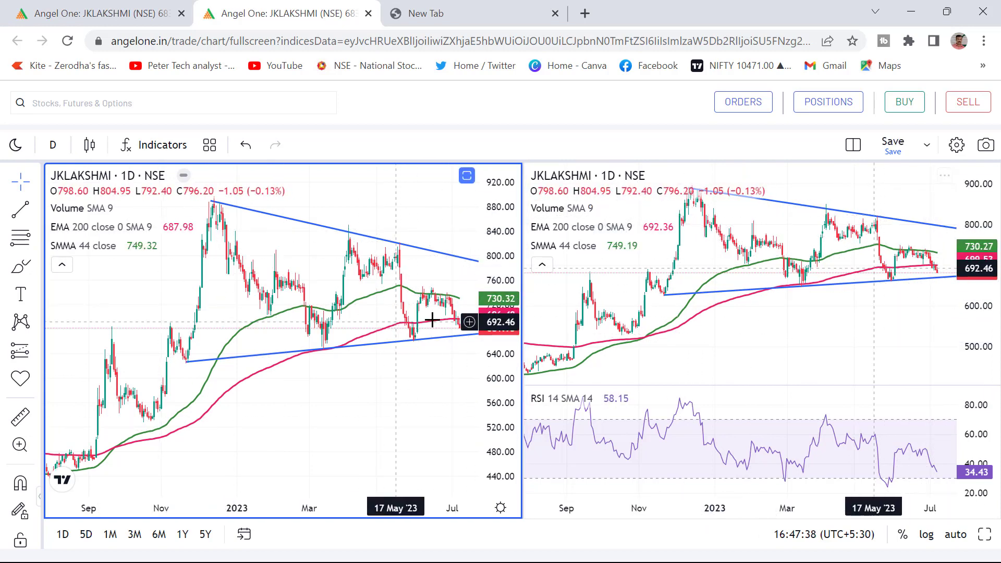
pyautogui.moveTo(411, 385); pyautogui.dragTo(337, 385)
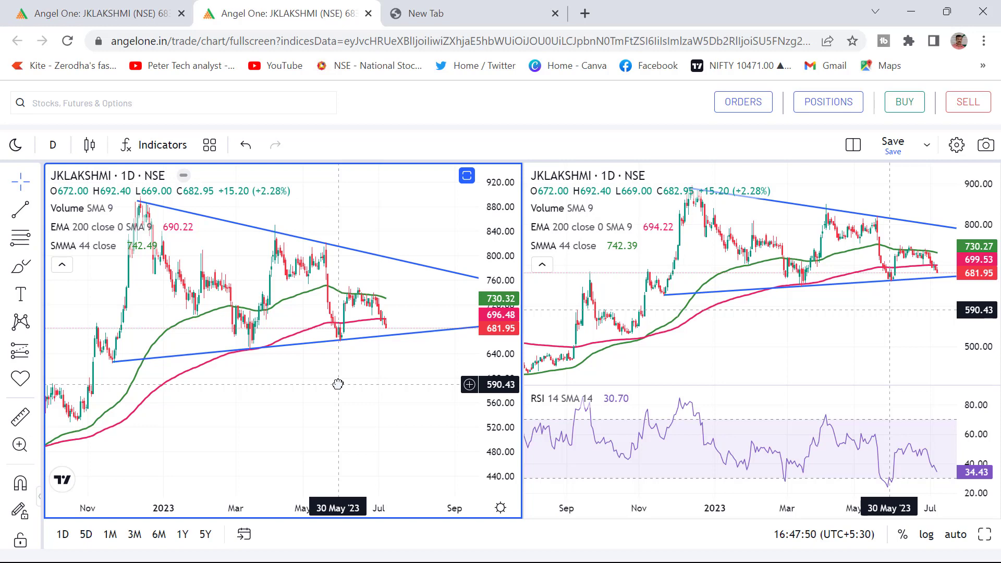
pyautogui.click(857, 153)
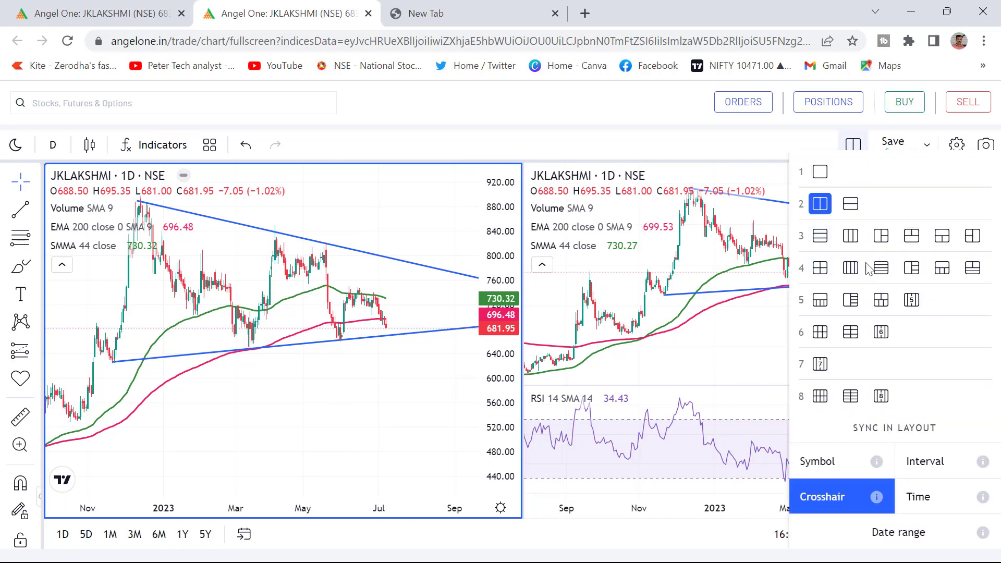
# Step: Switch to the 3x2 six-chart grid, then back to the single-chart layout
pyautogui.click(850, 338)
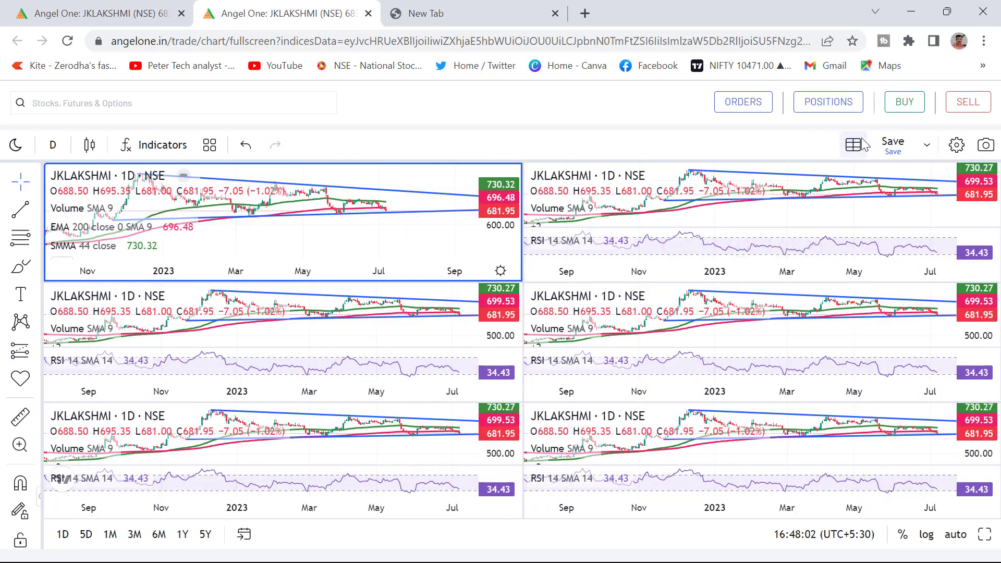
pyautogui.click(854, 149)
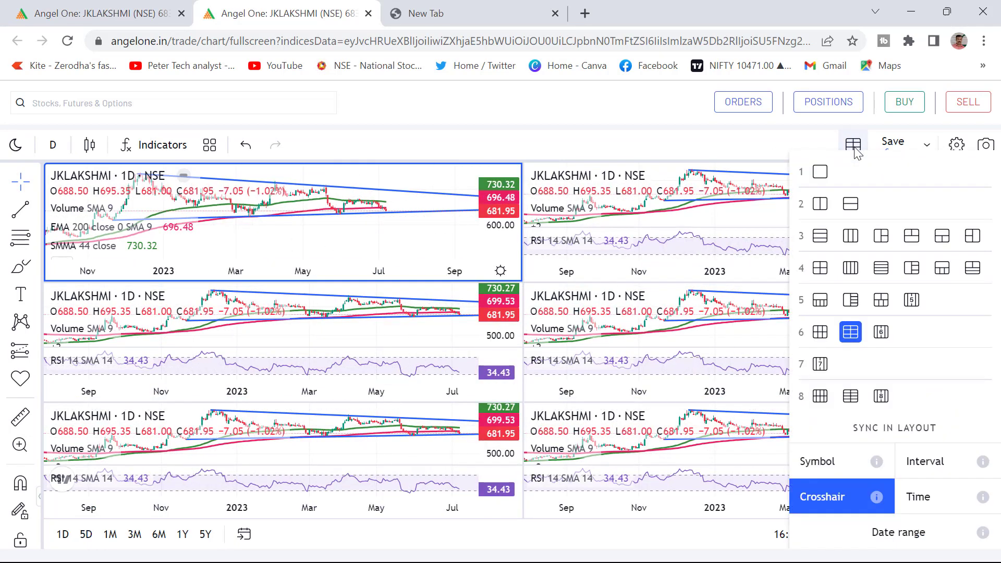
pyautogui.click(821, 173)
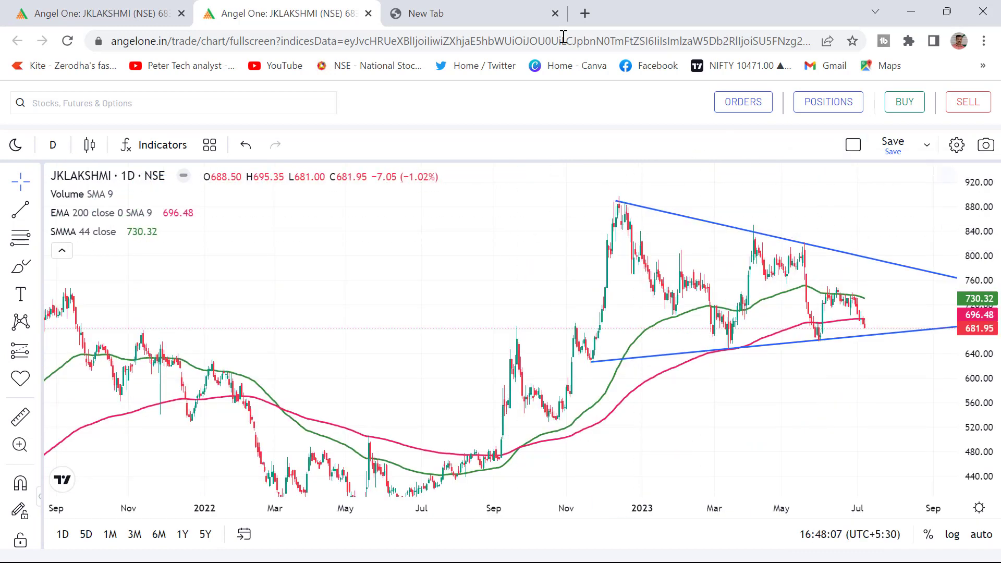
# Step: Close the popout chart tab and pan the watchlist JKLAKSHMI chart toward October through 2024
pyautogui.click(368, 13)
pyautogui.moveTo(777, 275); pyautogui.dragTo(692, 280)
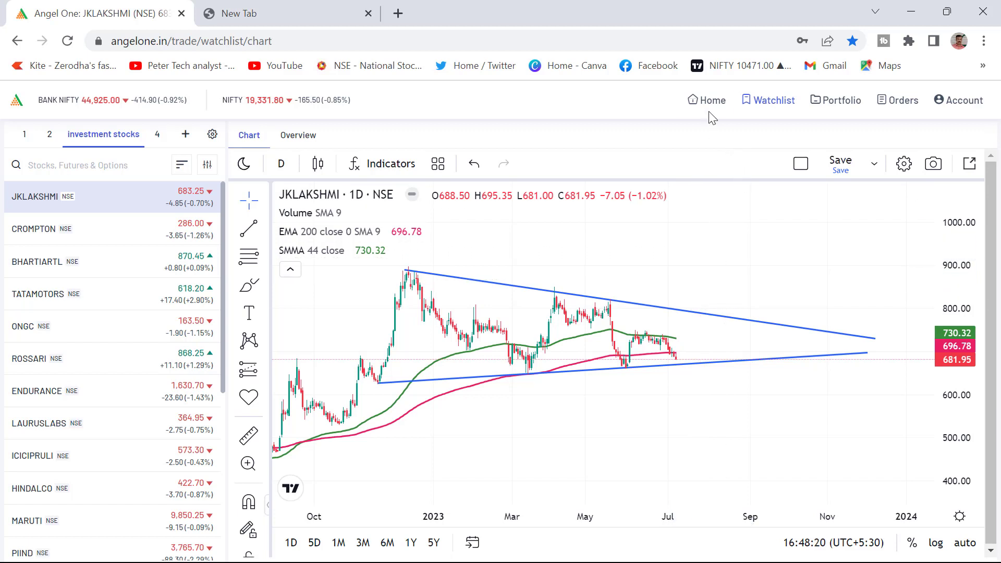
# Step: Go to the Orders page and its Basket Order section
pyautogui.click(898, 106)
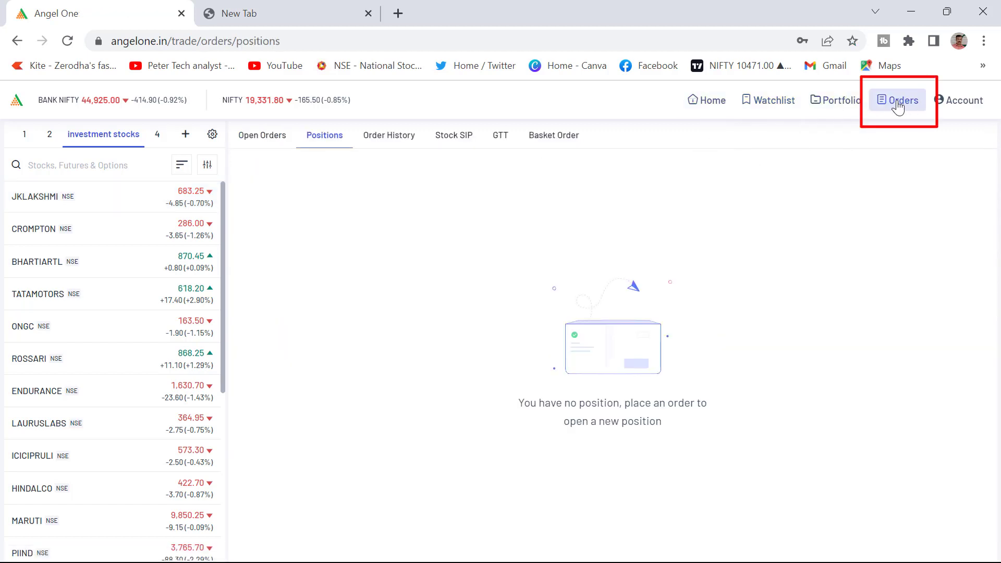
pyautogui.click(551, 143)
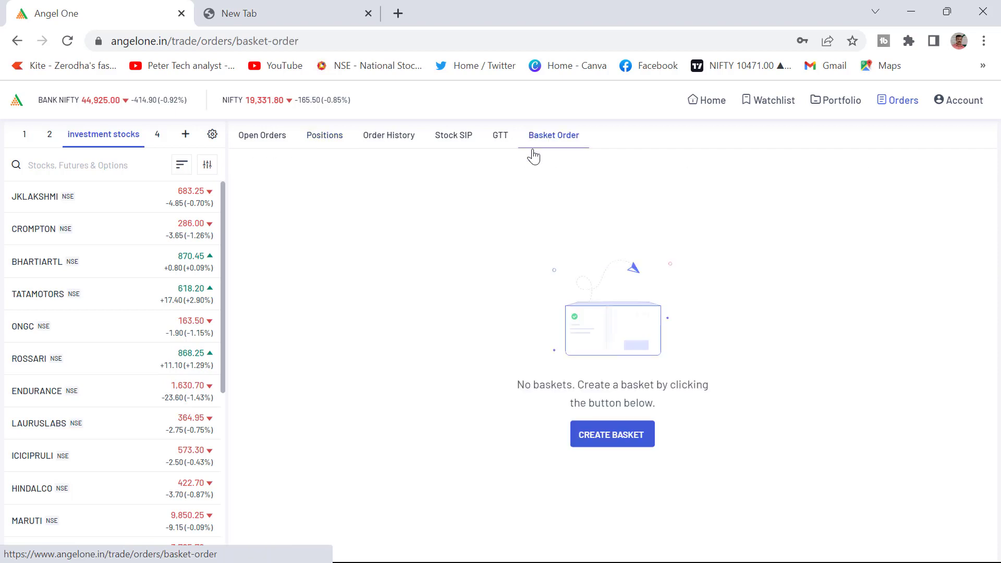
# Step: Create a new basket named SATURDAY BASKET and step through the onboarding tour until it closes
pyautogui.click(608, 442)
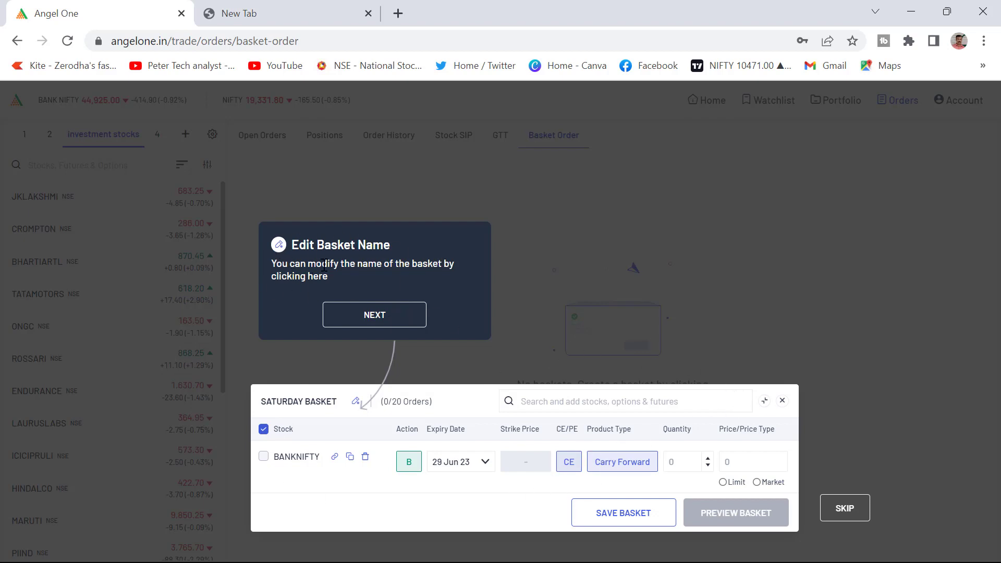
pyautogui.click(384, 324)
pyautogui.click(514, 319)
pyautogui.click(493, 417)
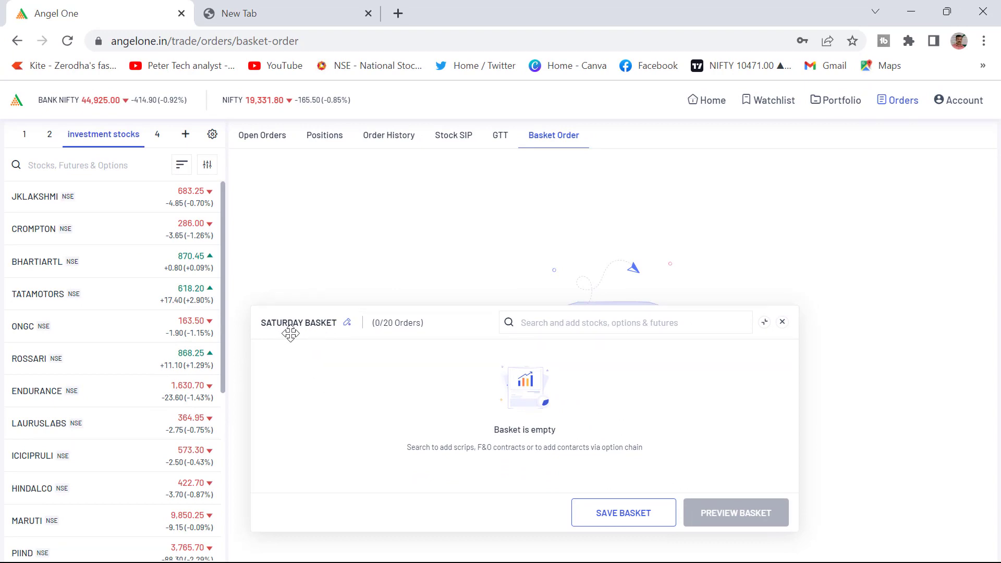
# Step: Change the basket name from 'SATURDAY BASKET' to 'nifty BASKET' and confirm the rename
pyautogui.click(348, 325)
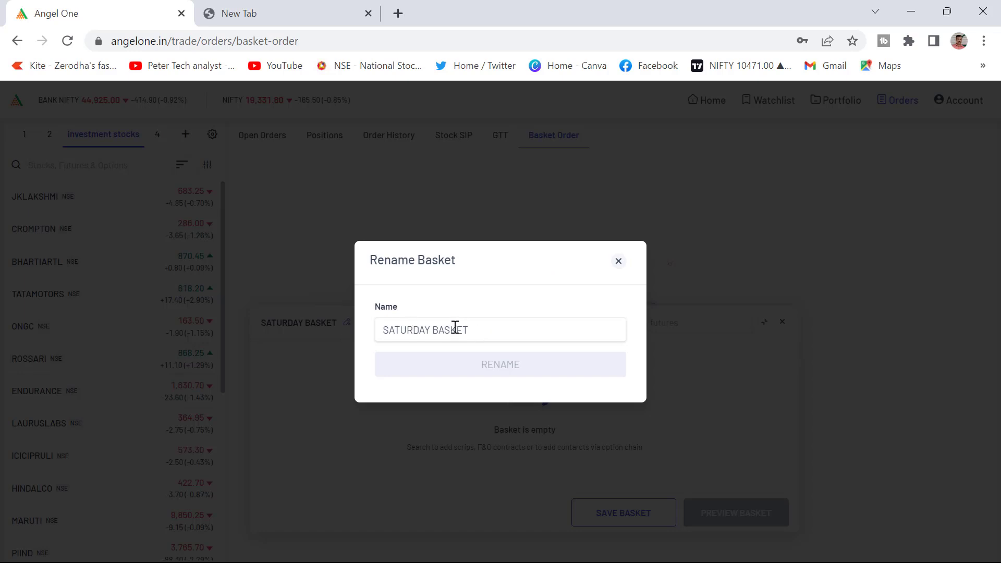
pyautogui.click(432, 327)
pyautogui.hotkey('ctrl', 'BackSpace')
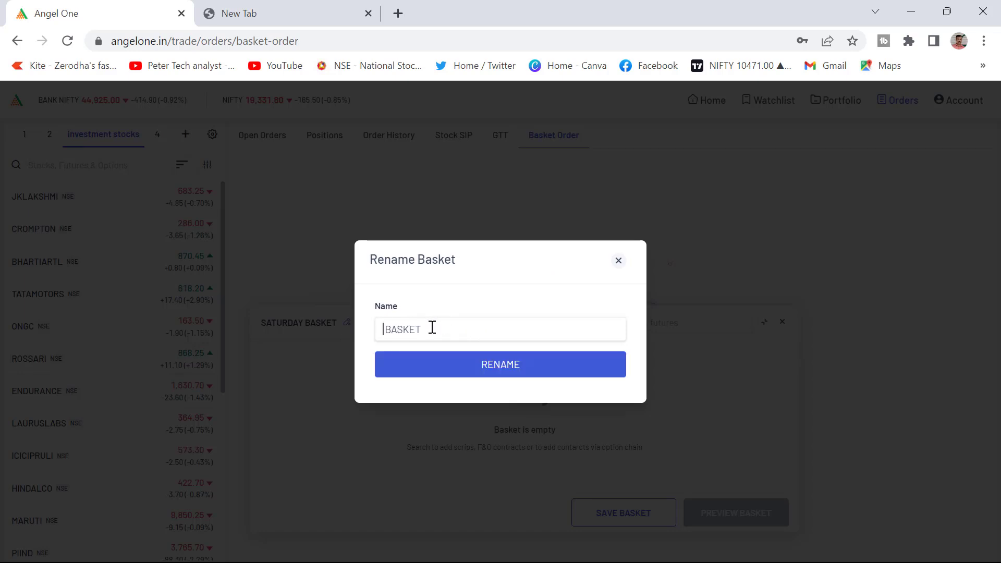
pyautogui.write('nifty')
pyautogui.click(491, 368)
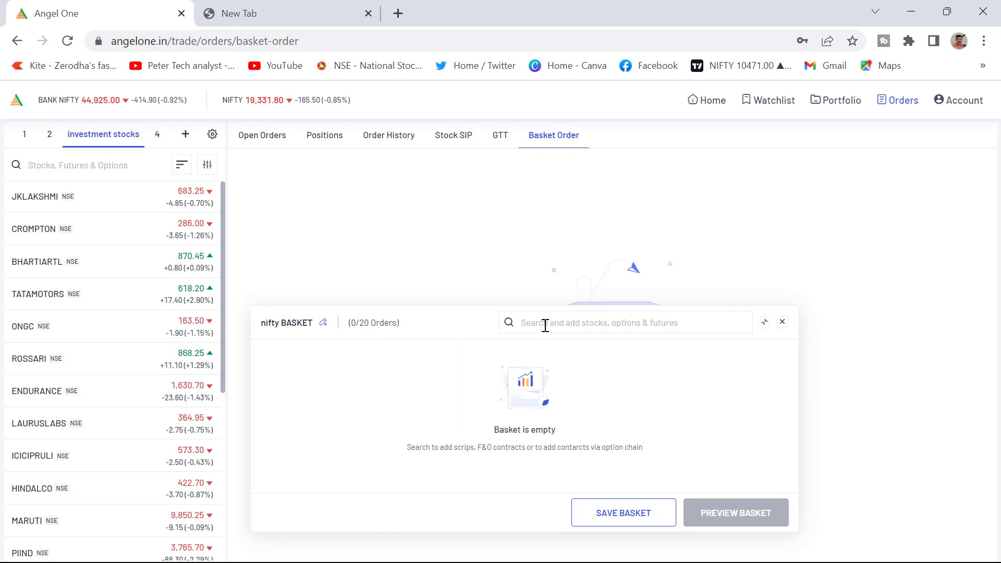
# Step: Minimize the nifty BASKET panel, drag the bar to a new spot, and expand it again
pyautogui.click(765, 328)
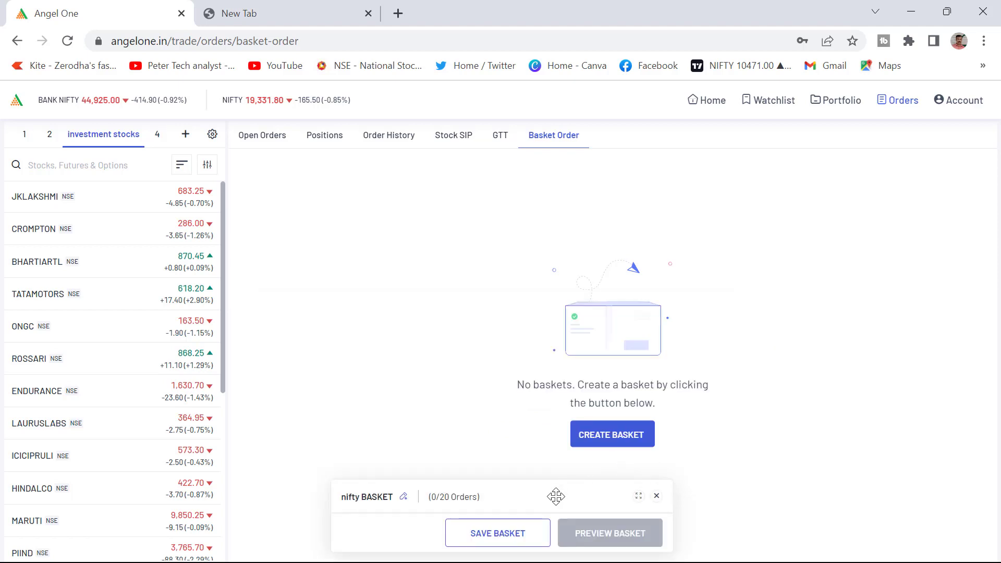
pyautogui.moveTo(556, 496)
pyautogui.mouseDown()
pyautogui.moveTo(552, 417)
pyautogui.moveTo(548, 454)
pyautogui.moveTo(564, 498)
pyautogui.mouseUp()
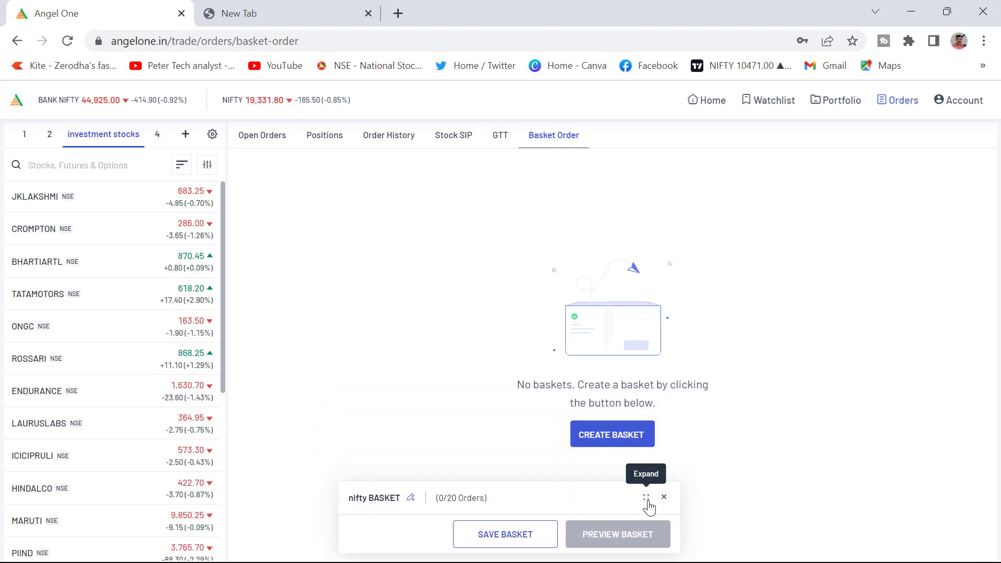
pyautogui.moveTo(576, 497)
pyautogui.mouseDown()
pyautogui.moveTo(668, 406)
pyautogui.moveTo(892, 130)
pyautogui.moveTo(581, 171)
pyautogui.moveTo(569, 506)
pyautogui.mouseUp()
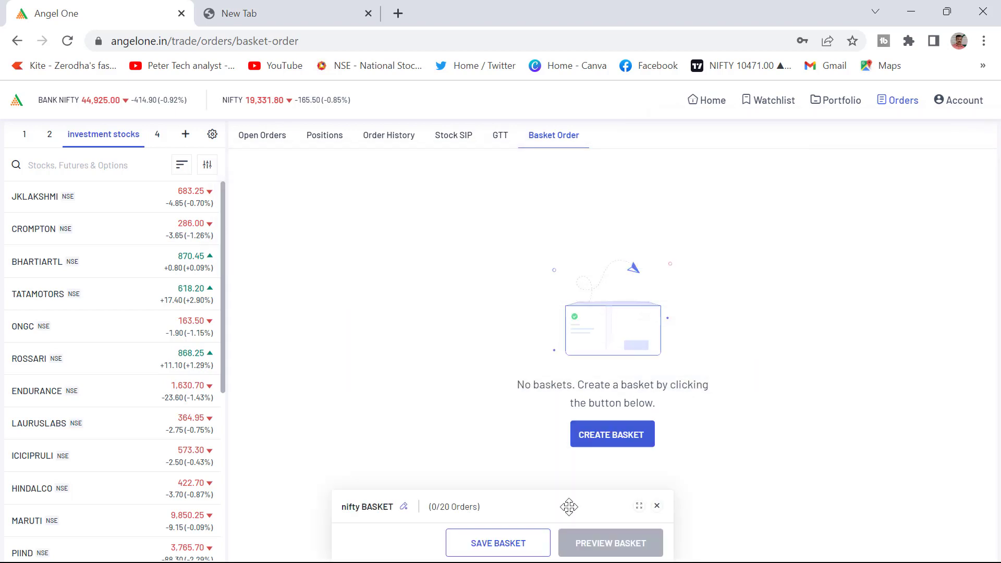
pyautogui.click(640, 506)
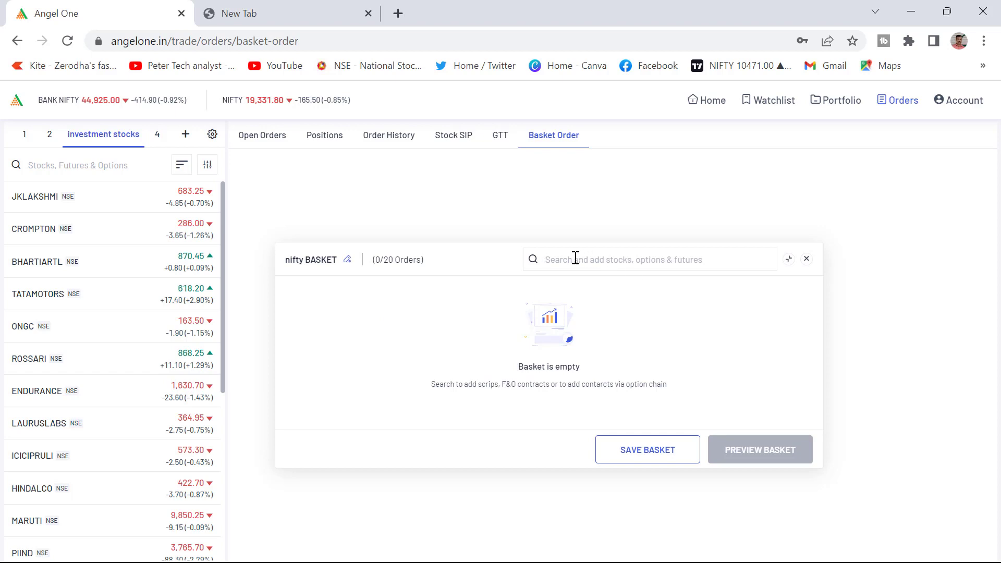
# Step: Search 'Nifty' and add the NIFTY 13-JUL-23 CE 18450 option to the basket as a buy
pyautogui.write('Nifty')
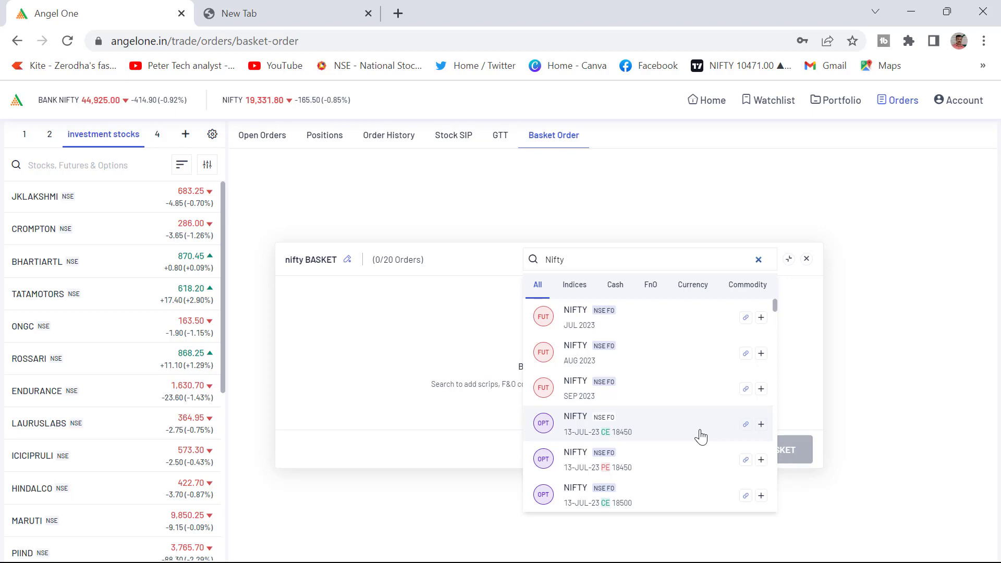
pyautogui.click(762, 426)
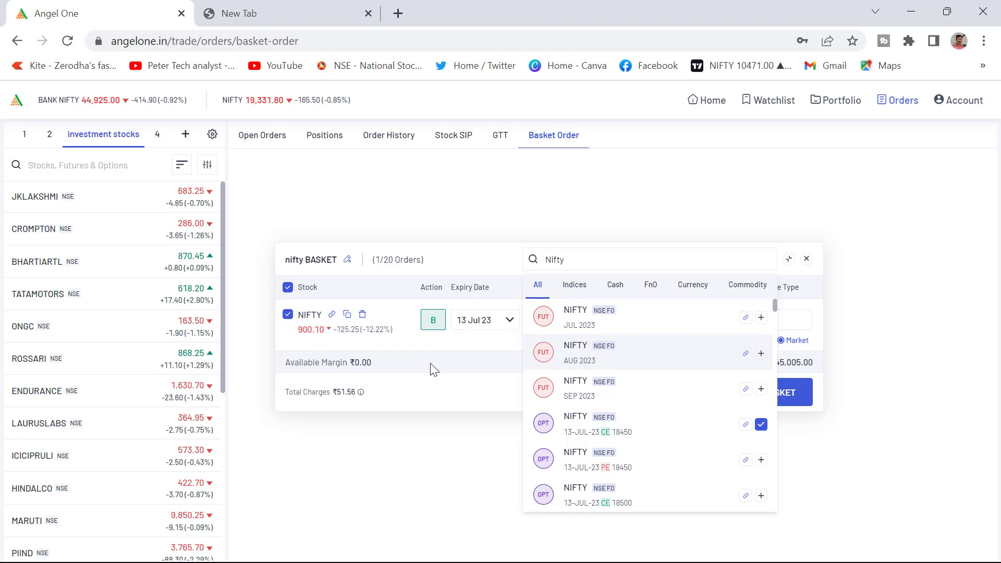
# Step: Toggle the NIFTY leg between buy and sell and between put and call, ending on the call
pyautogui.click(433, 327)
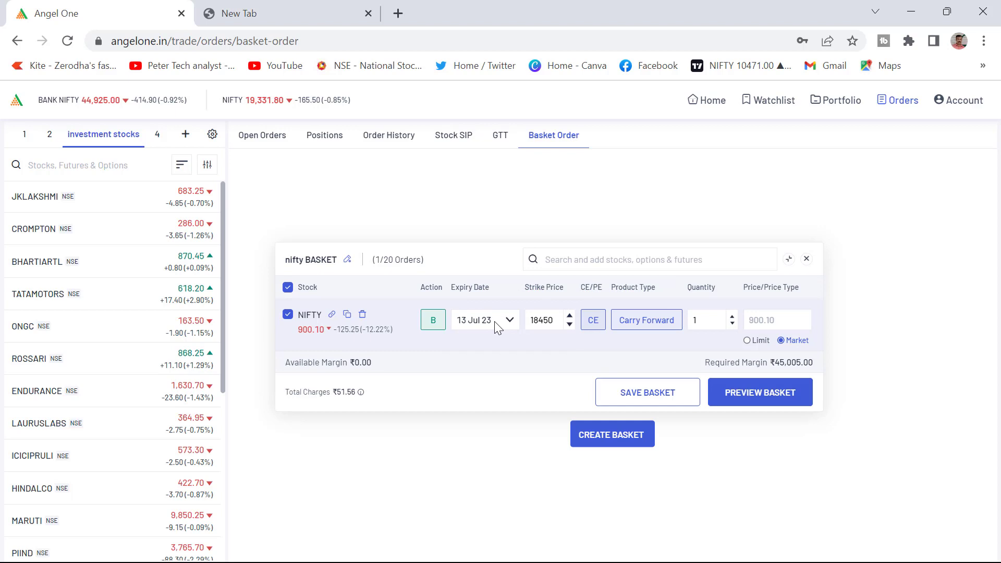
pyautogui.click(597, 322)
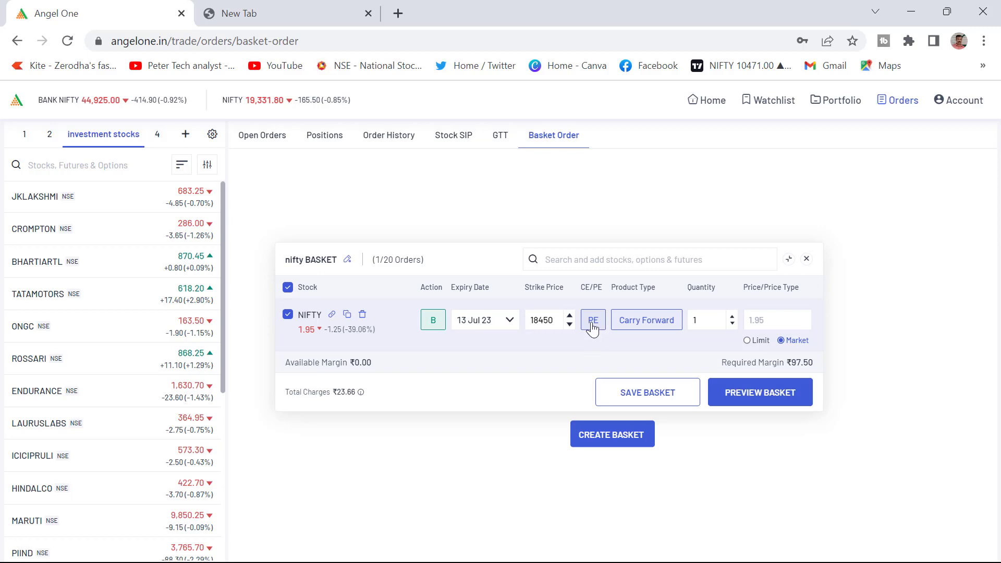
pyautogui.click(592, 329)
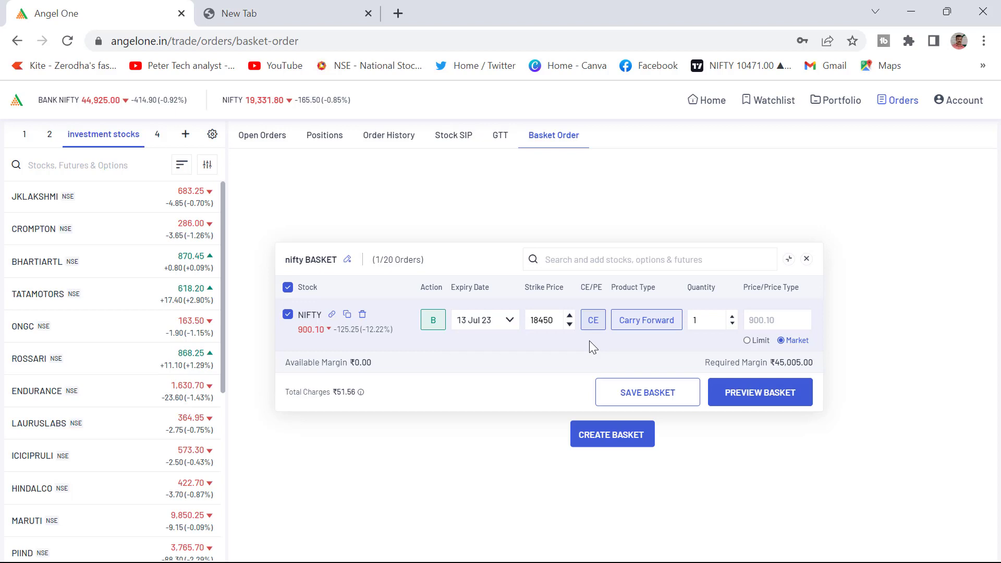
# Step: Set the NIFTY 18450 CE buy to Carry Forward at Market price, after briefly trying Limit
pyautogui.click(646, 324)
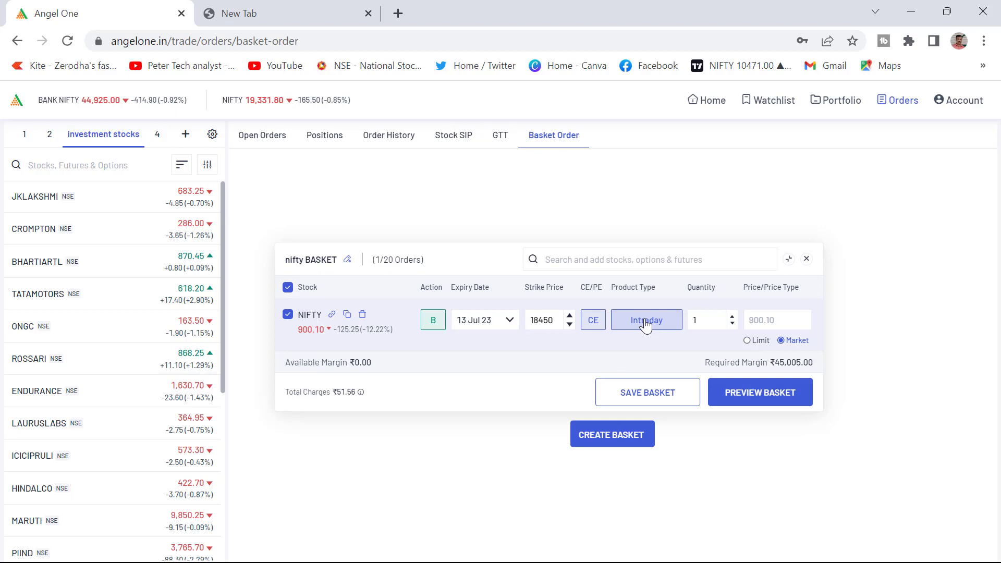
pyautogui.click(646, 322)
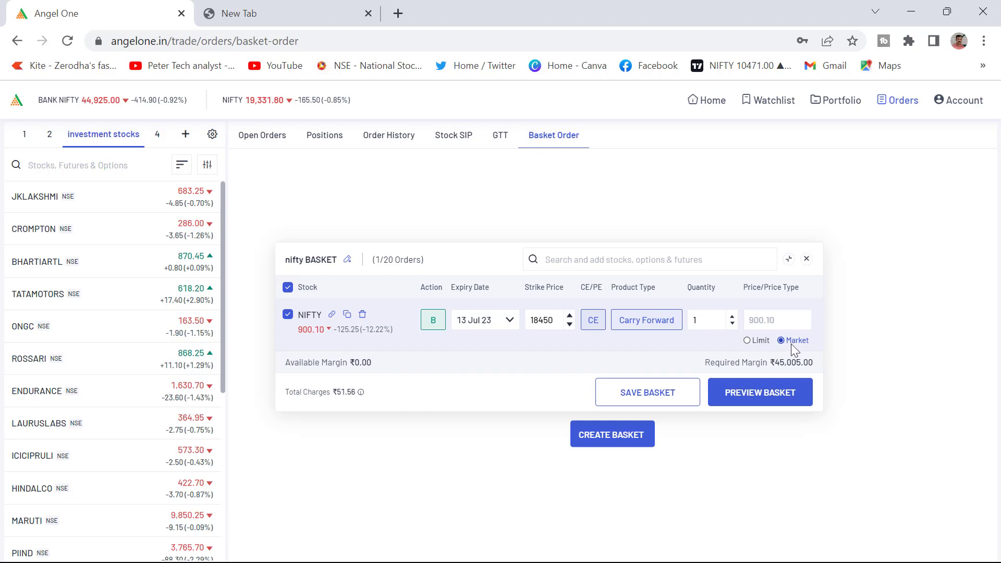
pyautogui.click(747, 339)
pyautogui.click(781, 342)
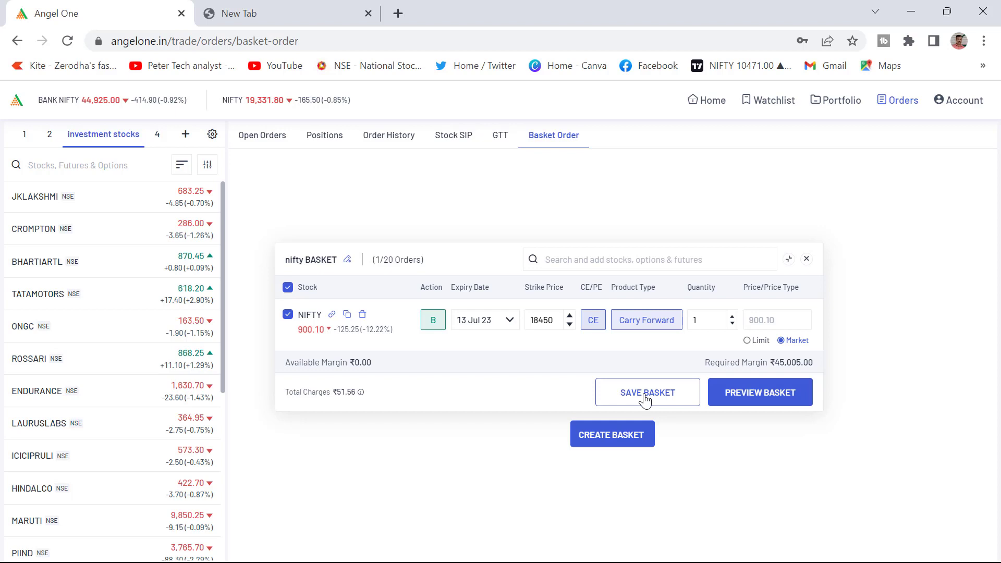
# Step: Preview the nifty BASKET, then close and discard it
pyautogui.click(753, 401)
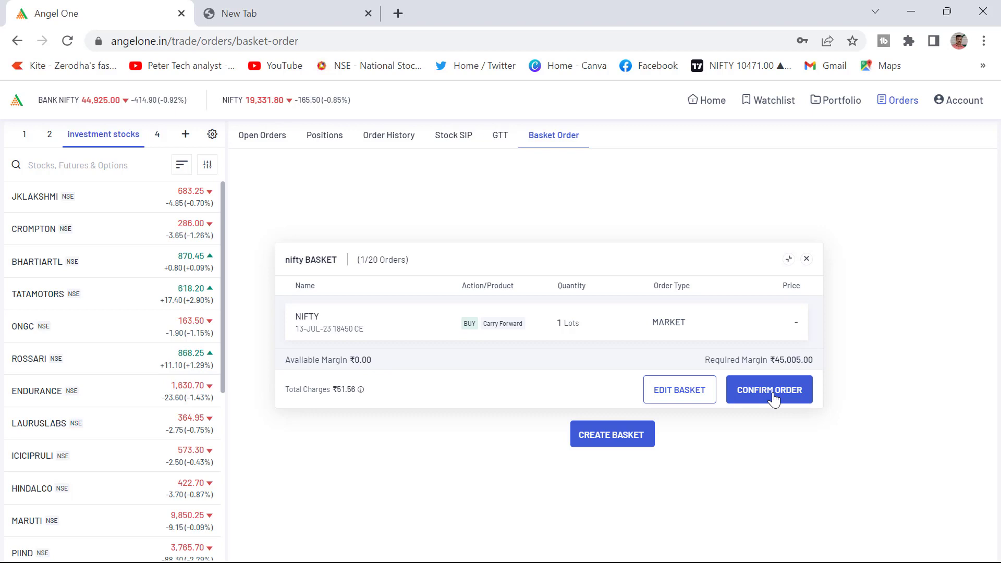
pyautogui.click(808, 264)
pyautogui.click(566, 384)
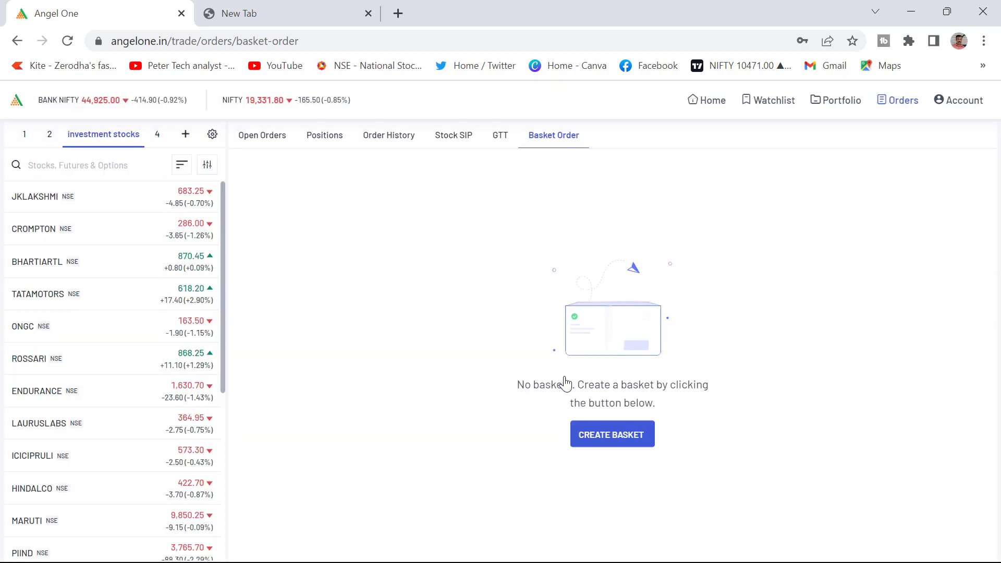
pyautogui.moveTo(93, 97)
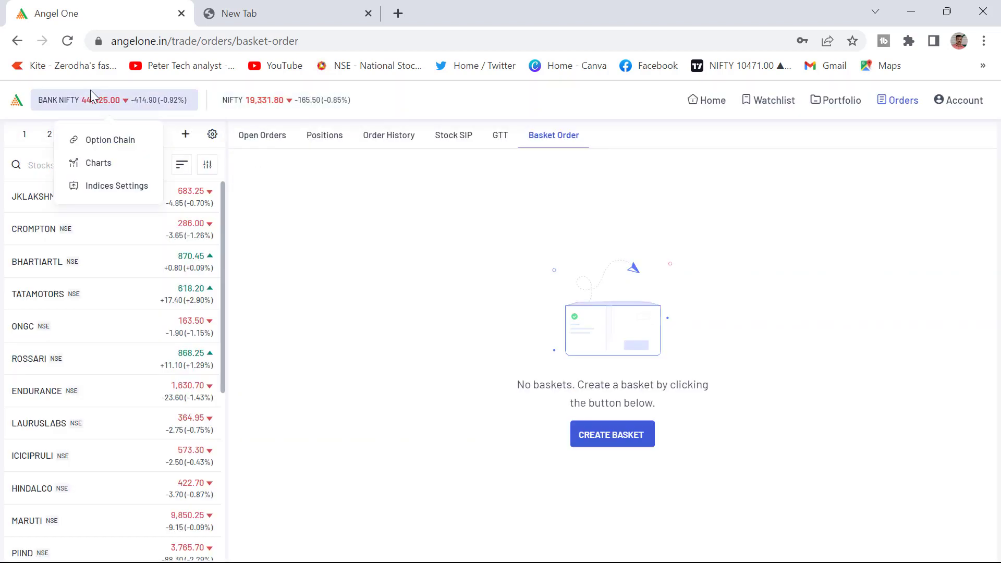
pyautogui.moveTo(251, 104)
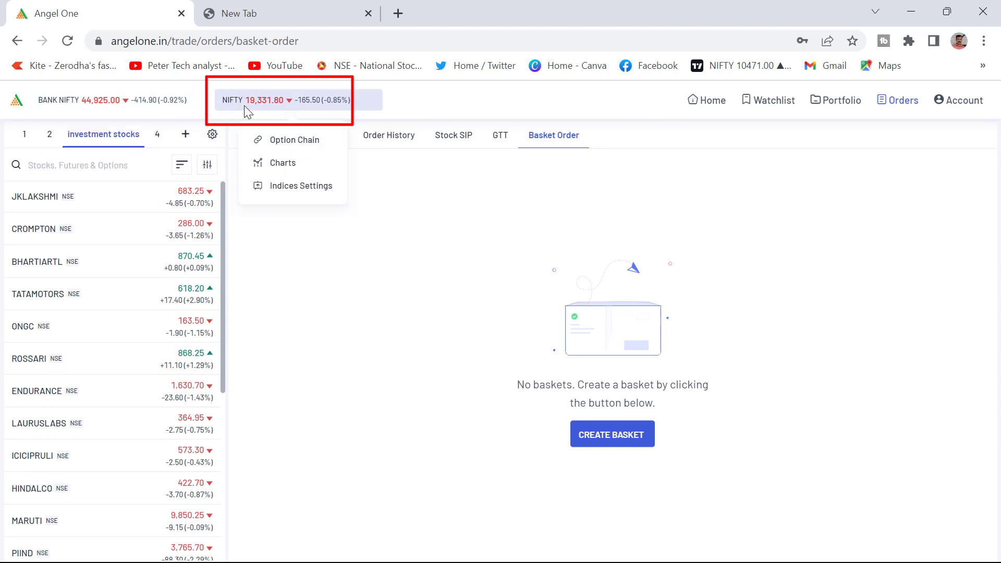
# Step: Open the NIFTY 13 Jul 2023 option chain, opening and dismissing a 19300 call buy window
pyautogui.click(287, 148)
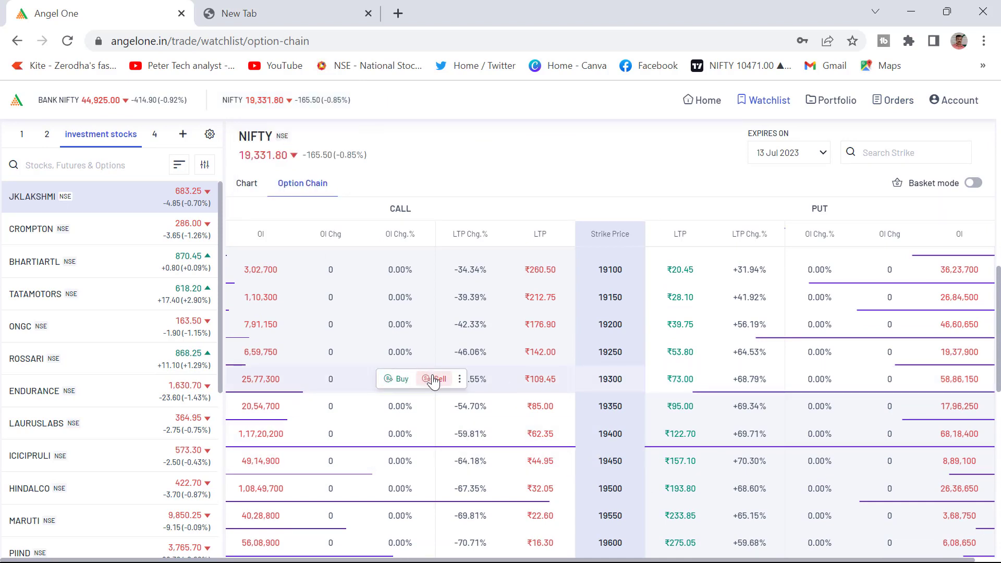
pyautogui.click(460, 380)
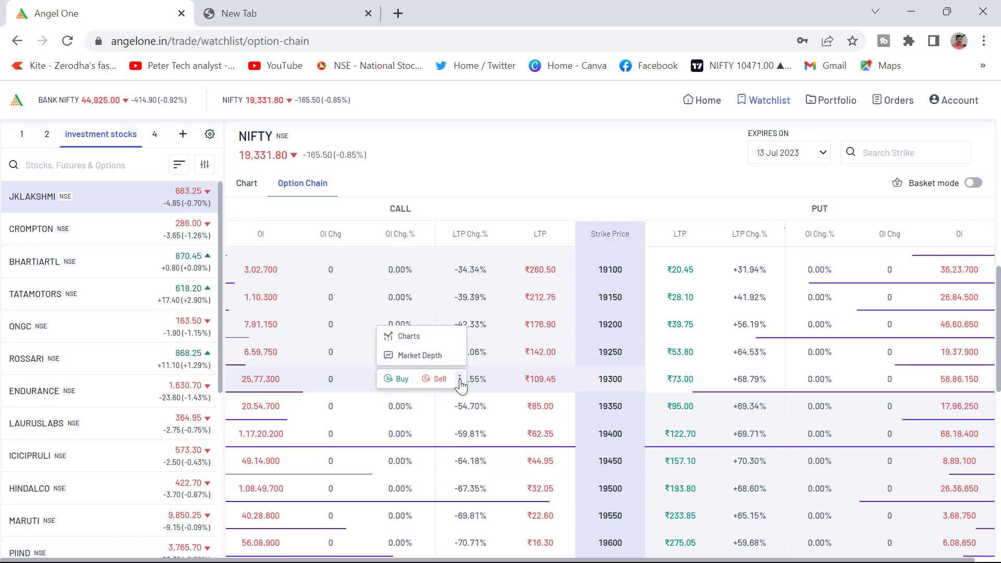
pyautogui.click(395, 382)
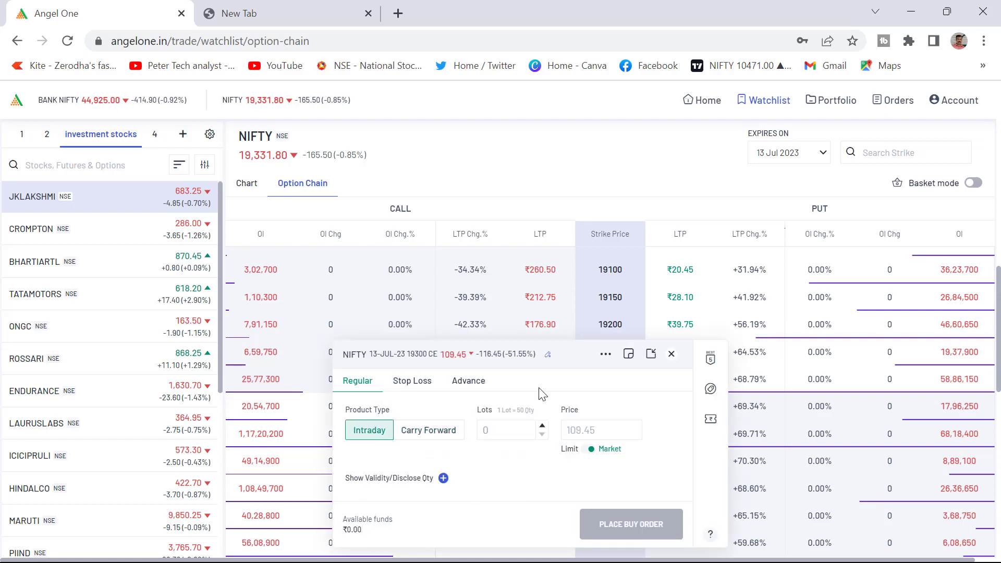
pyautogui.scroll(-2, 513, 468)
pyautogui.scroll(1, 512, 468)
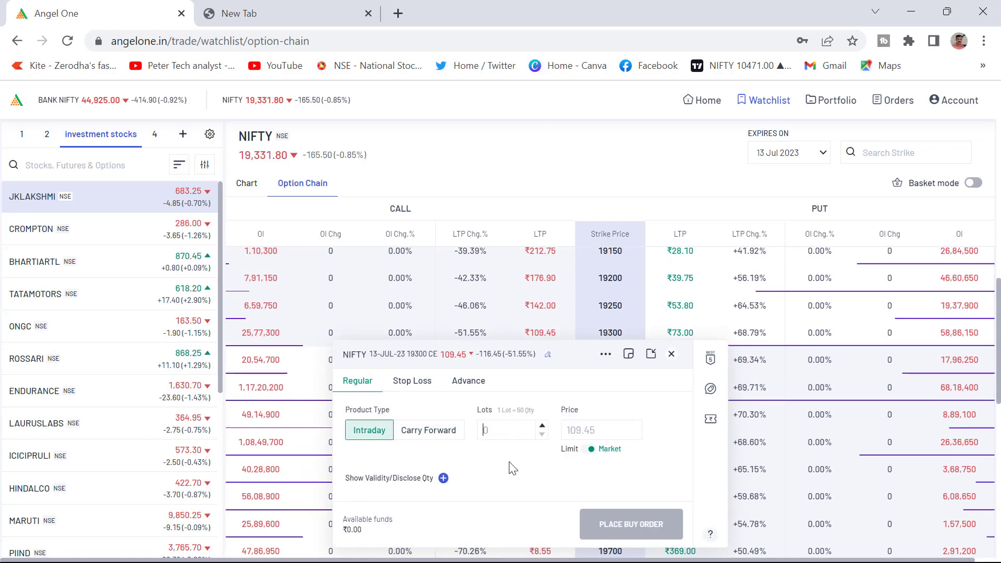
pyautogui.click(672, 354)
pyautogui.scroll(1, 471, 410)
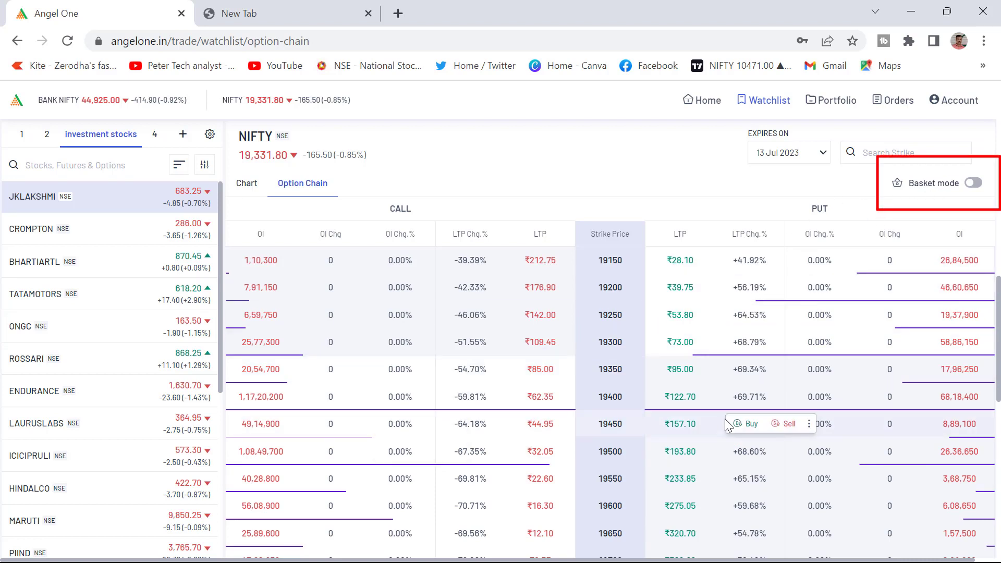
# Step: Turn on Basket mode, close the SATURDAY BASKET once, then re-enable Basket mode
pyautogui.click(975, 184)
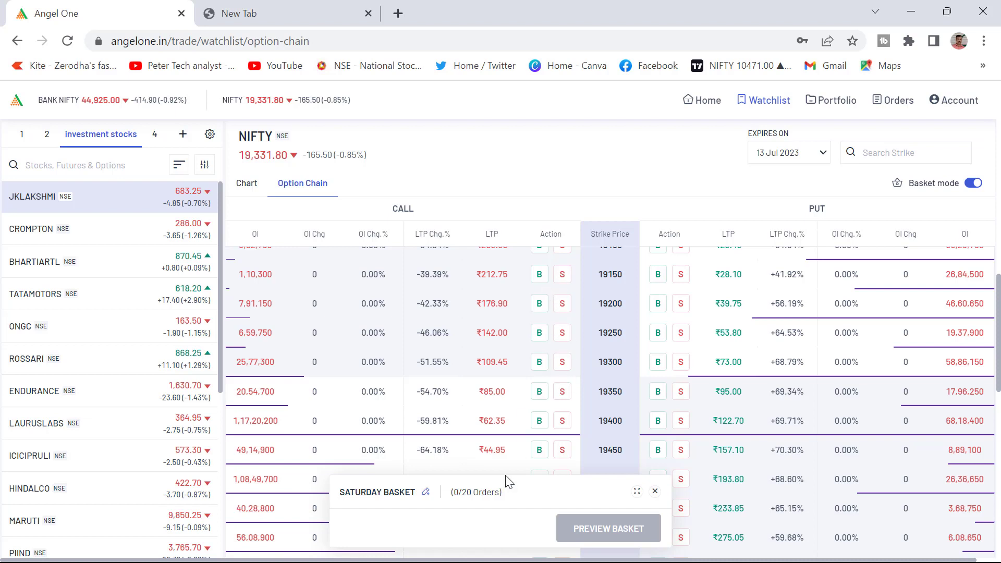
pyautogui.moveTo(532, 501)
pyautogui.mouseDown()
pyautogui.moveTo(537, 389)
pyautogui.moveTo(527, 560)
pyautogui.moveTo(551, 478)
pyautogui.moveTo(540, 486)
pyautogui.mouseUp()
pyautogui.click(673, 477)
pyautogui.click(563, 381)
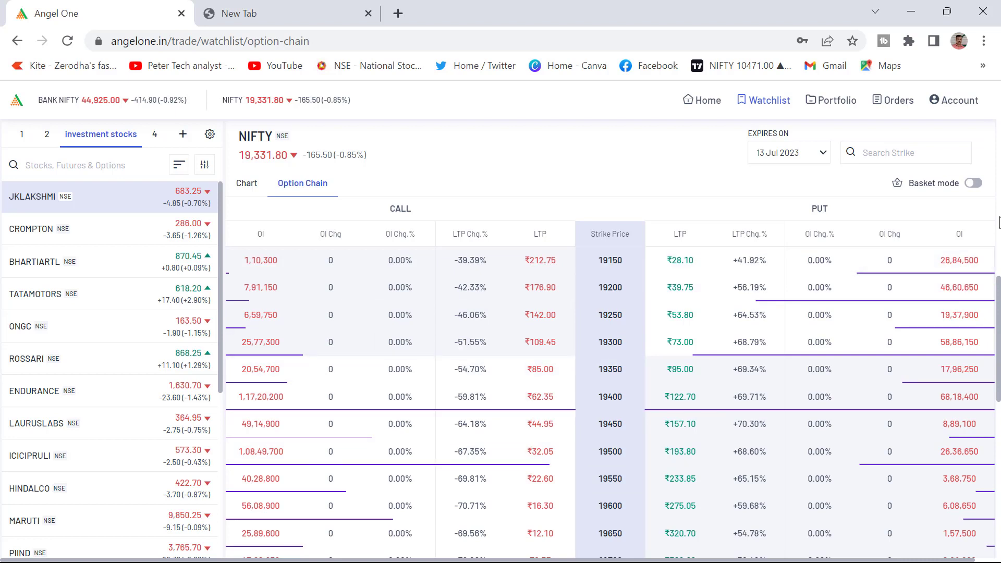
pyautogui.click(975, 183)
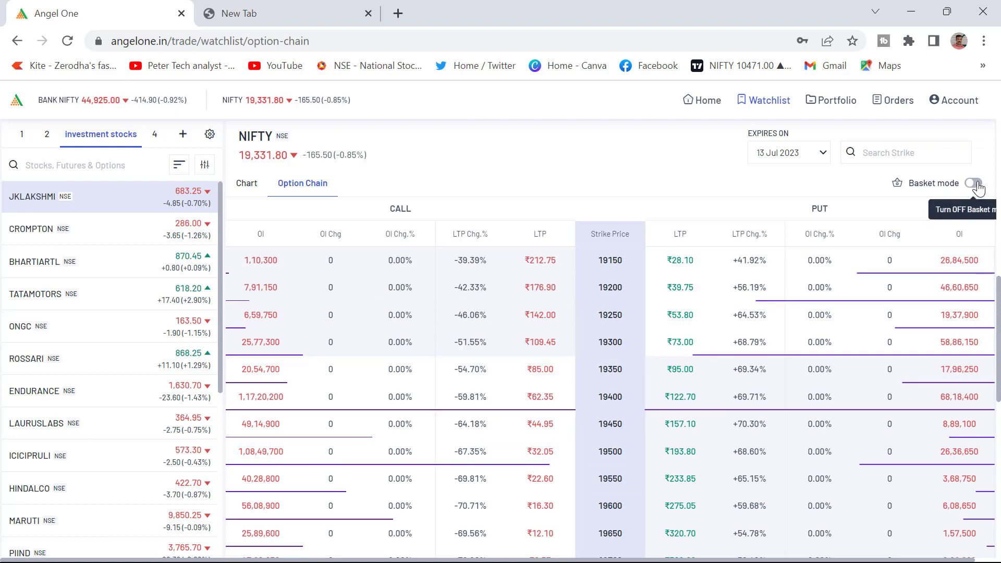
pyautogui.click(975, 183)
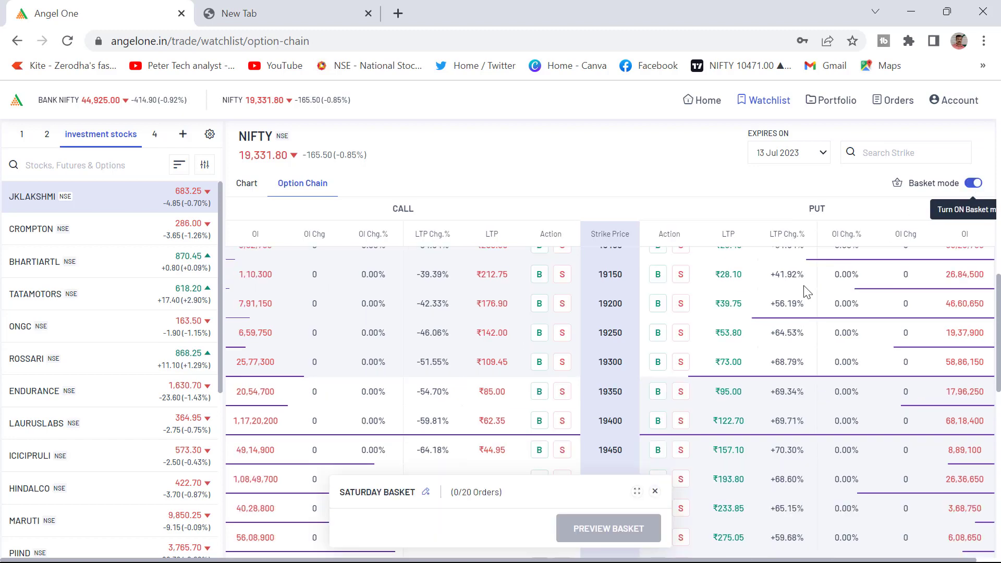
pyautogui.scroll(-1, 474, 374)
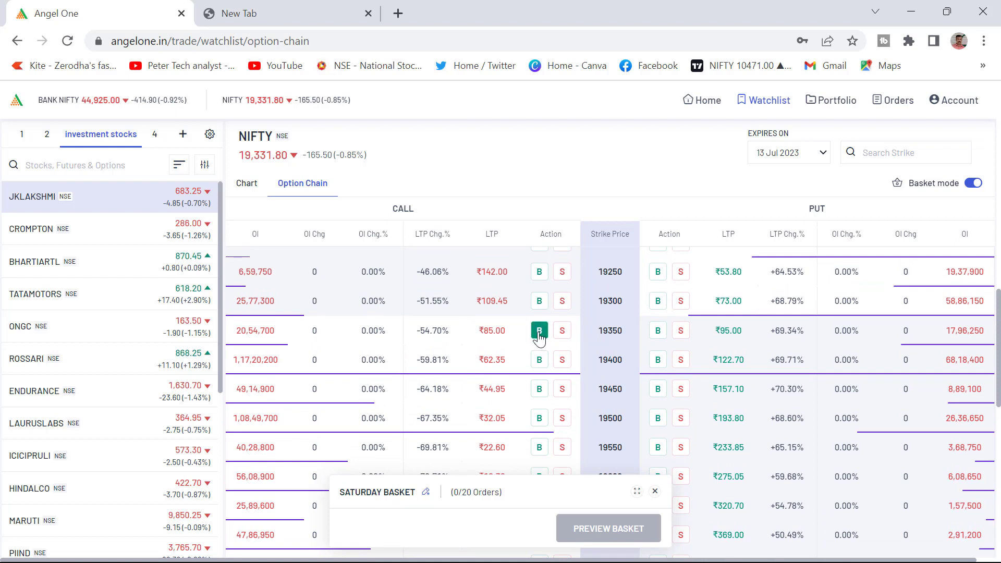
# Step: Add a 19350 CE buy and a 19550 CE sell, then expand the basket panel
pyautogui.click(540, 334)
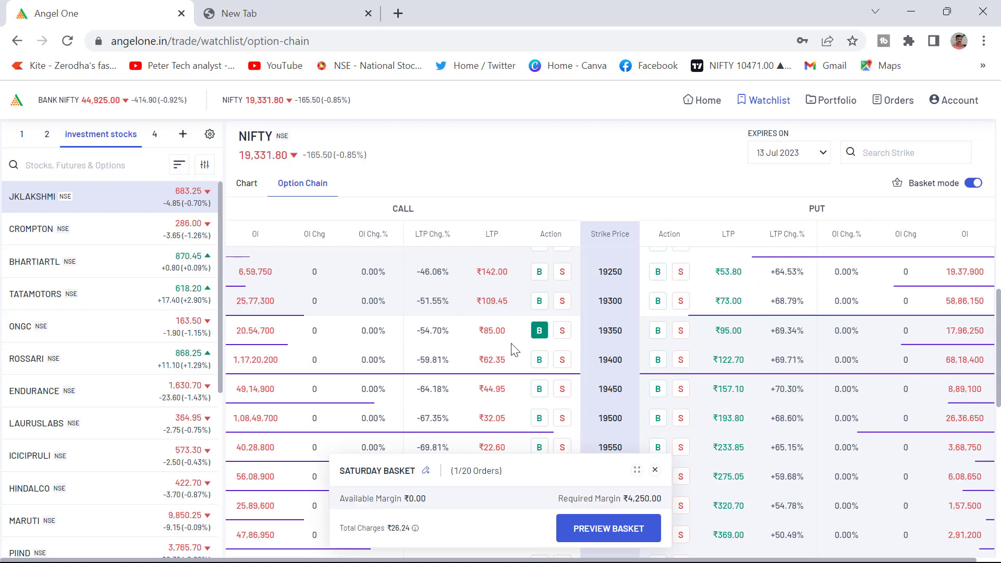
pyautogui.scroll(-1, 476, 387)
pyautogui.scroll(-3, 476, 384)
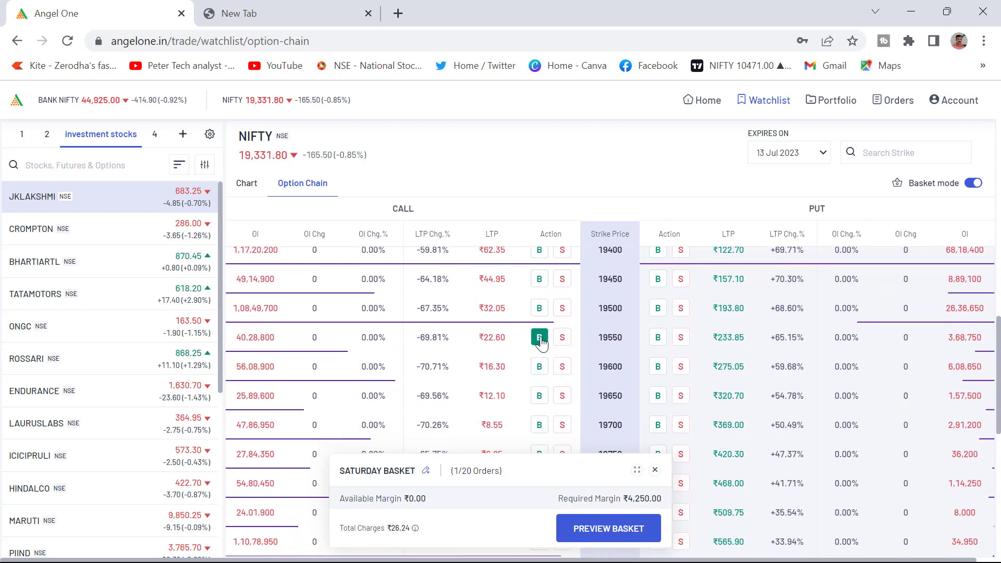
pyautogui.click(562, 339)
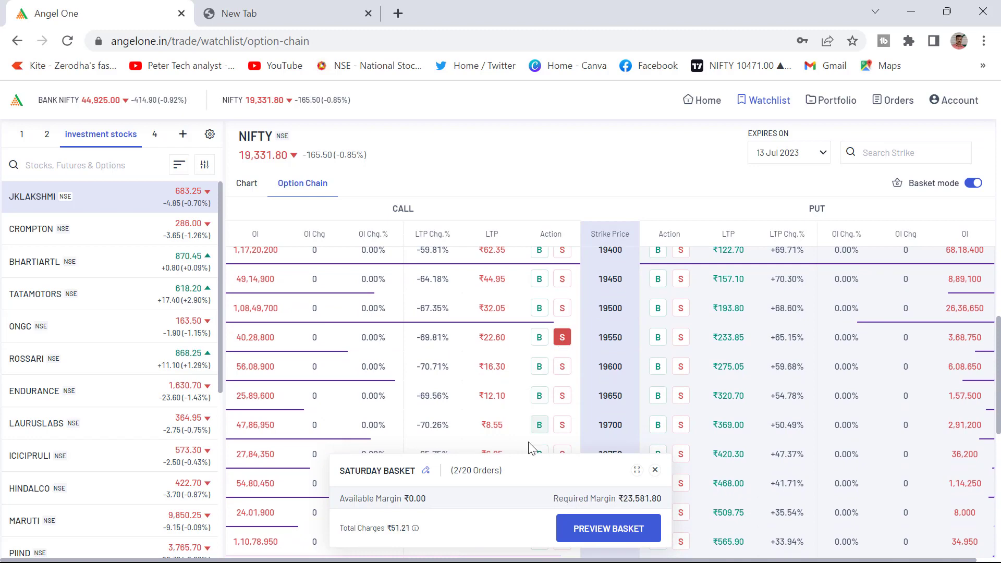
pyautogui.moveTo(638, 474); pyautogui.dragTo(650, 312)
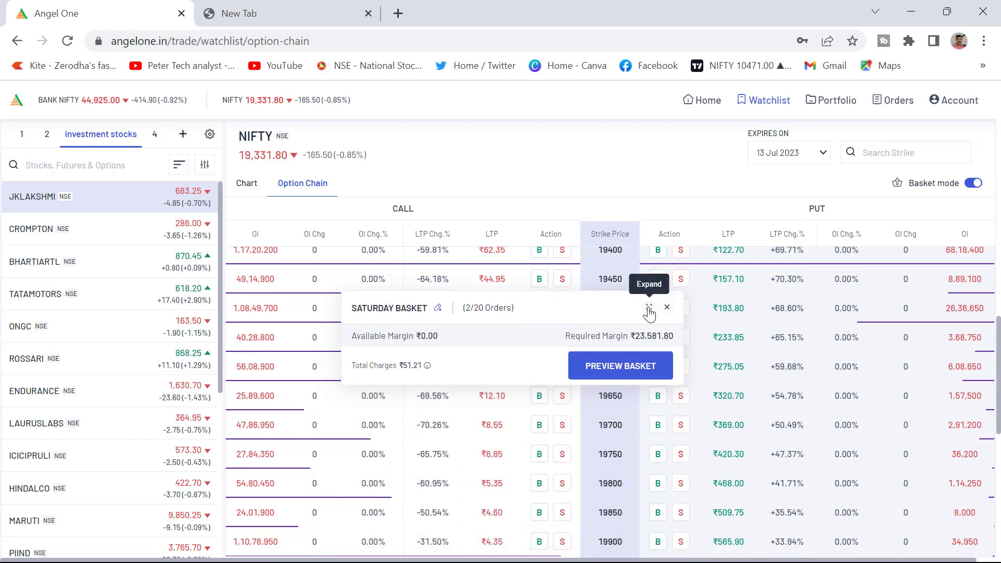
pyautogui.click(649, 309)
pyautogui.moveTo(562, 307); pyautogui.dragTo(471, 241)
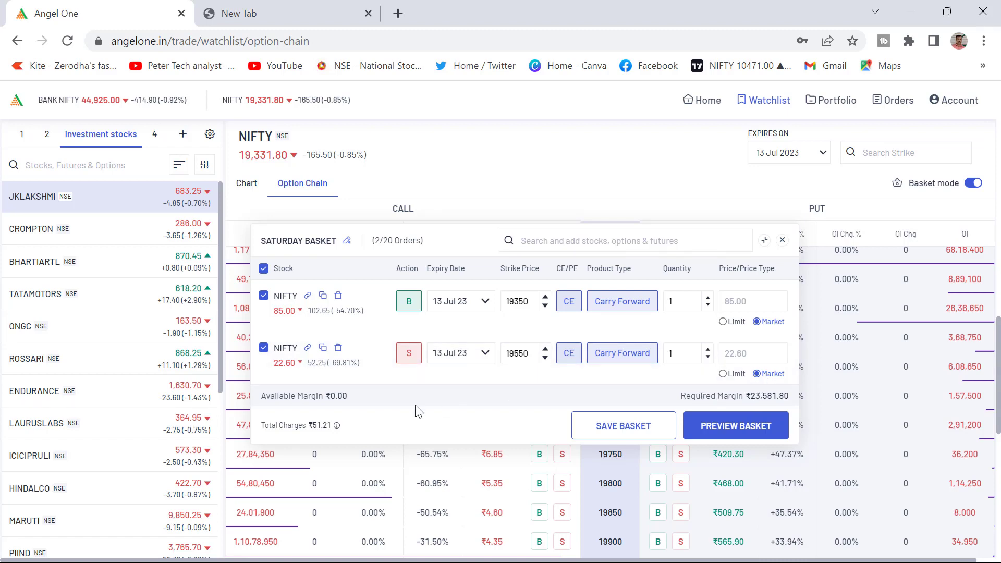
# Step: Increase the 19350 CE buy and 19550 CE sell legs to 5 lots each
pyautogui.moveTo(337, 426)
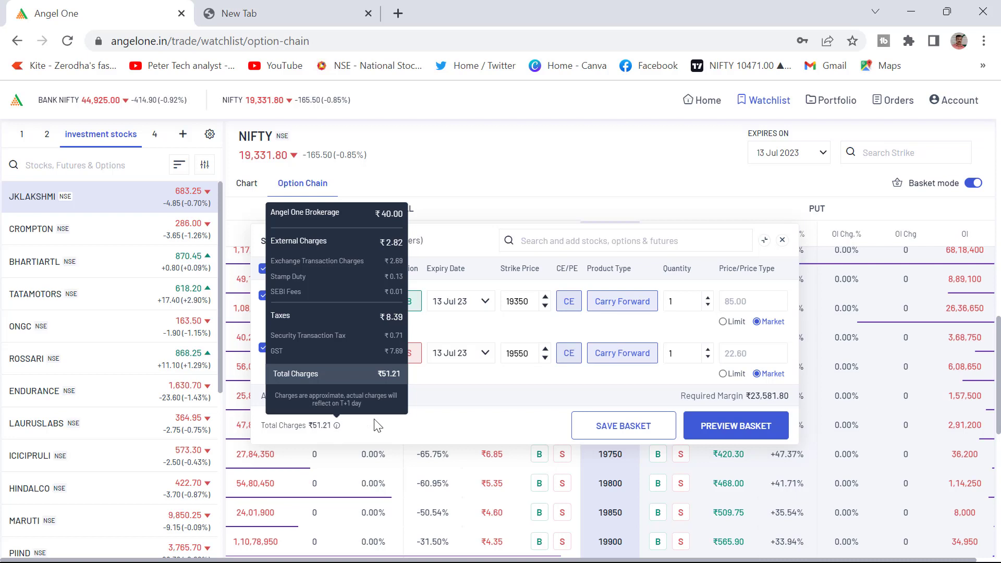
pyautogui.click(708, 299)
pyautogui.click(709, 299)
pyautogui.click(708, 351)
pyautogui.click(708, 351)
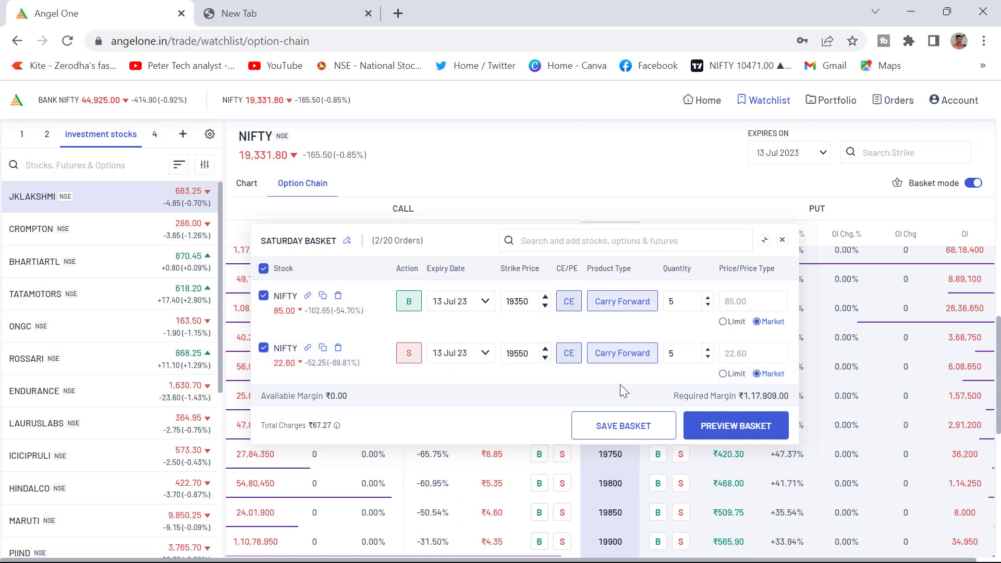
# Step: Preview and confirm both SATURDAY BASKET spread orders
pyautogui.moveTo(338, 426)
pyautogui.click(740, 434)
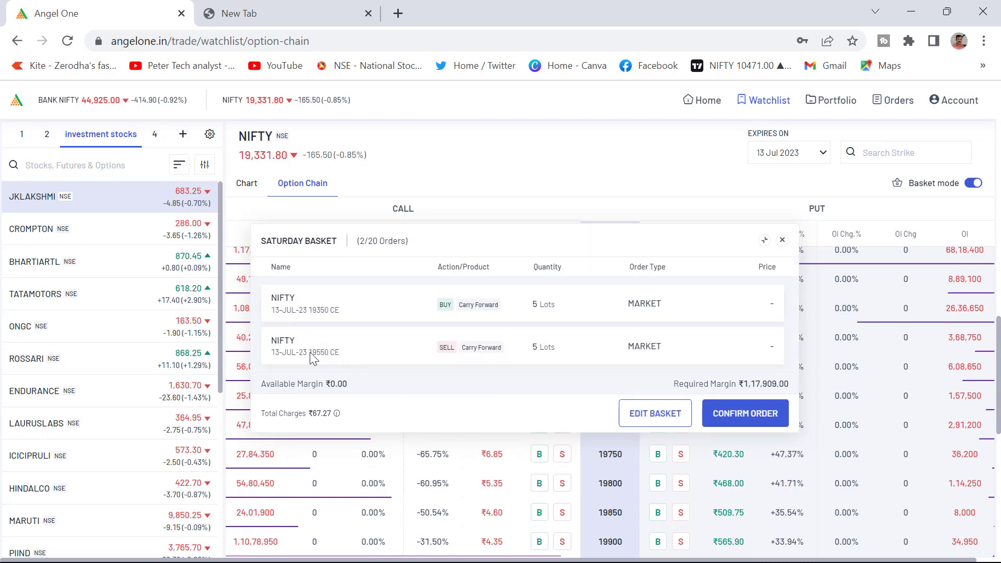
pyautogui.click(757, 417)
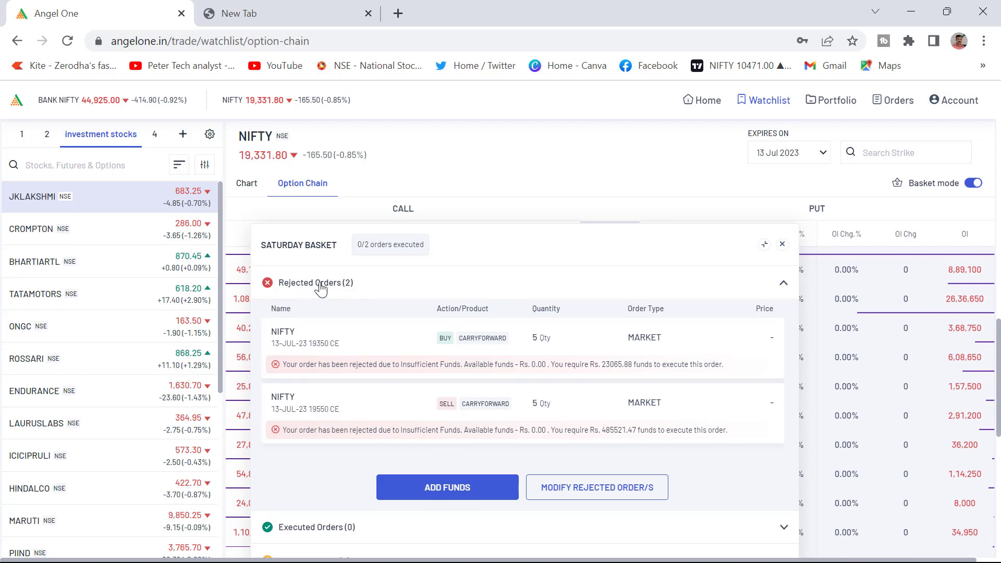
pyautogui.scroll(-1, 329, 471)
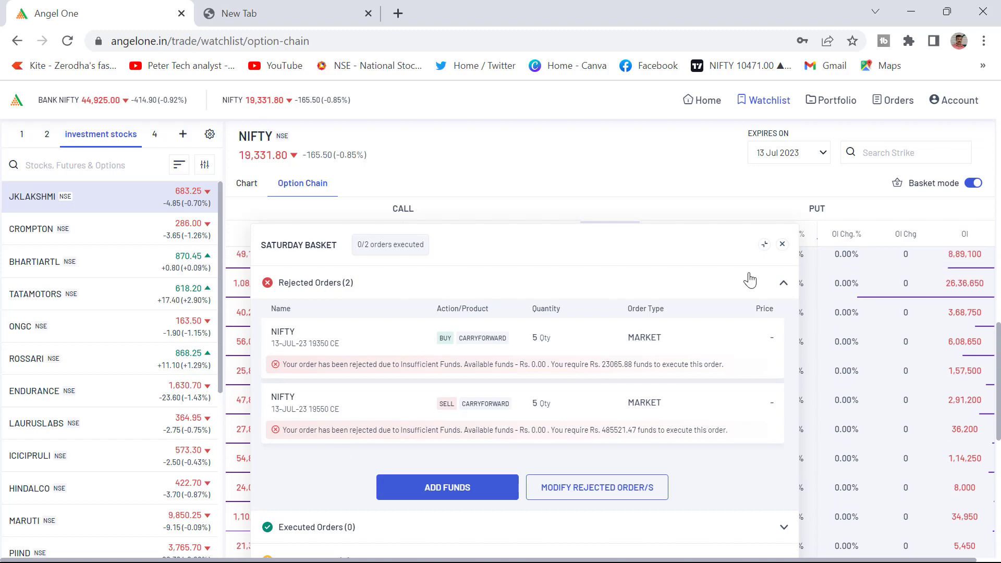
# Step: Dismiss the insufficient-funds rejection summary and discard the SATURDAY BASKET
pyautogui.click(782, 244)
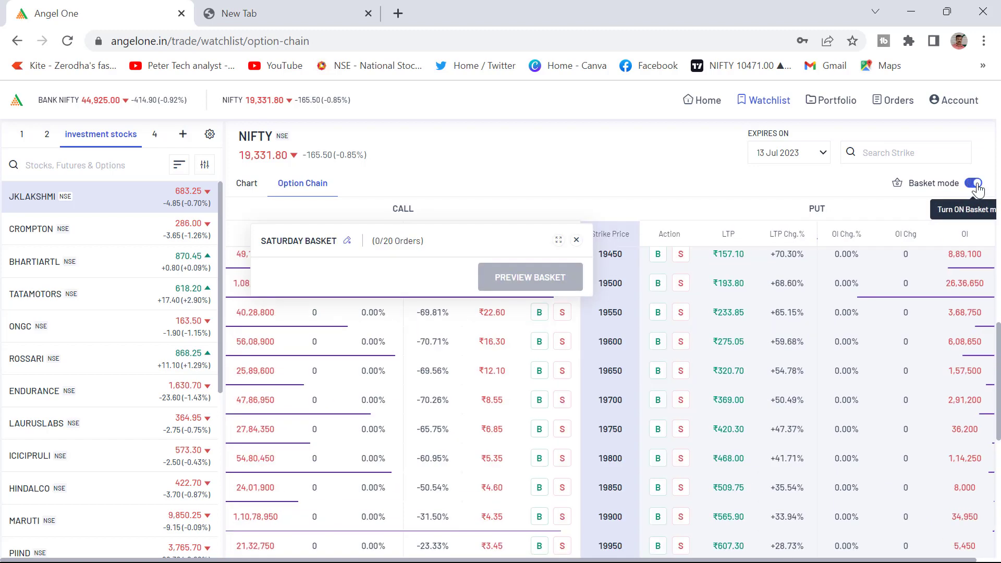
pyautogui.click(576, 243)
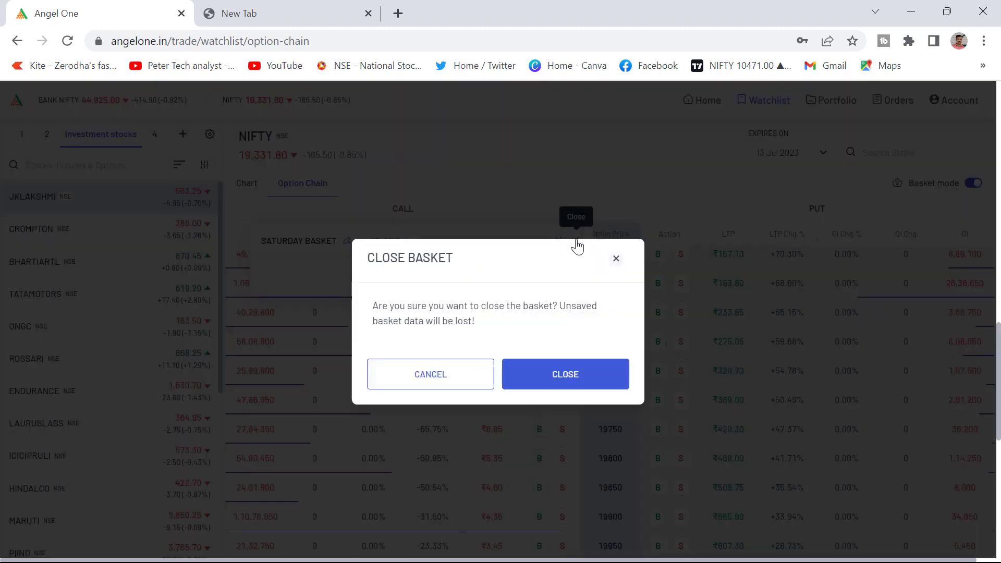
pyautogui.click(563, 386)
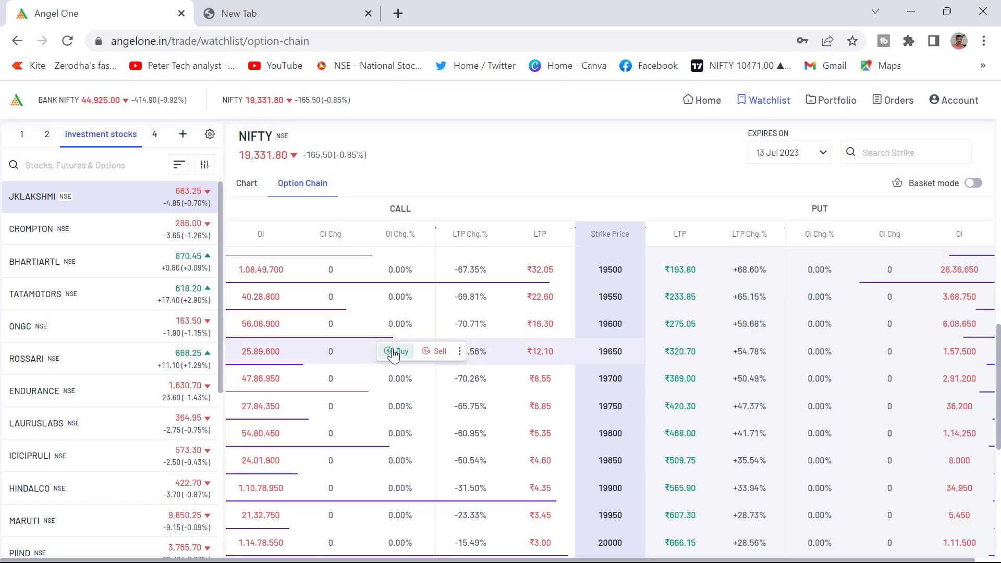